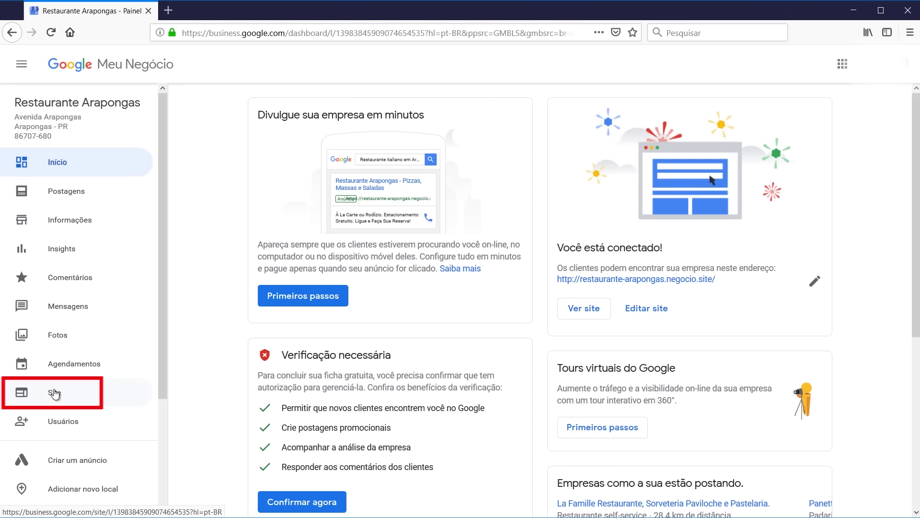
Open the Site editor for Restaurante Arapongas and look over the page preview from the header to the updates section
{"action": "left_click", "coordinate": [63, 396]}
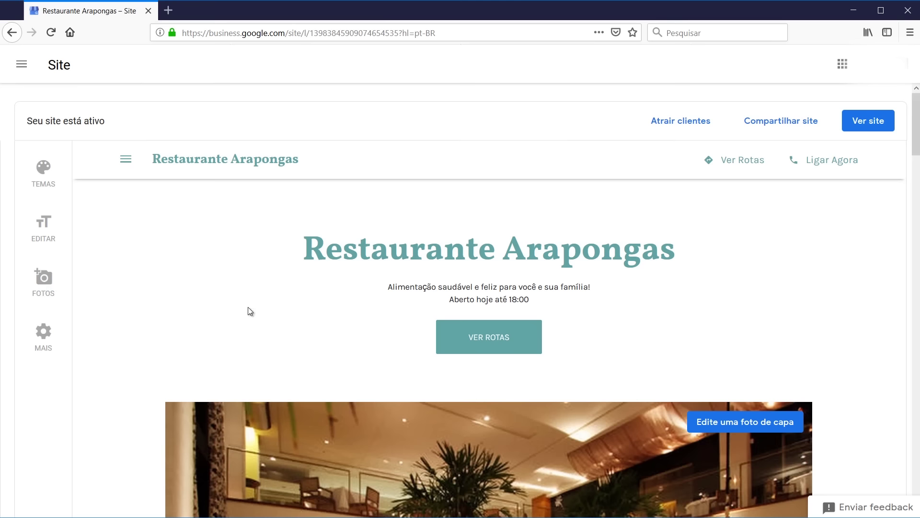
{"action": "scroll", "coordinate": [249, 310], "scroll_direction": "down", "scroll_amount": 5}
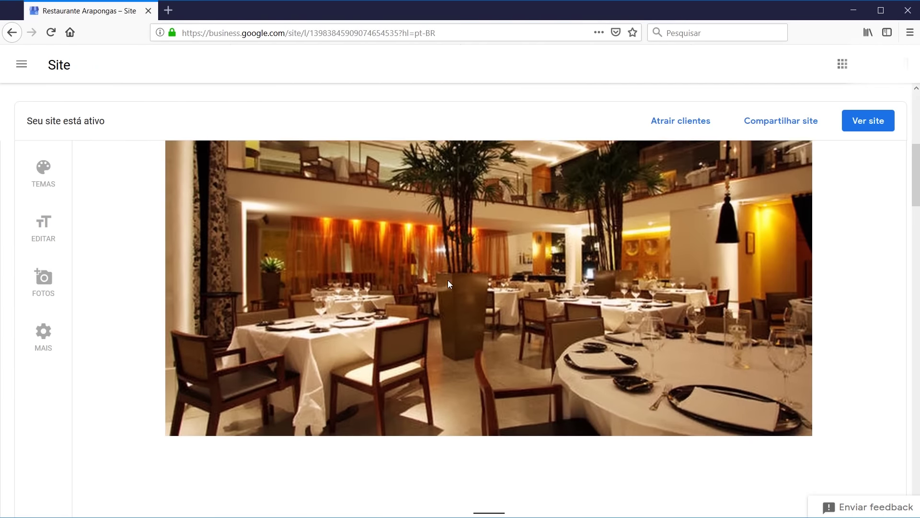
{"action": "scroll", "coordinate": [448, 280], "scroll_direction": "down", "scroll_amount": 6}
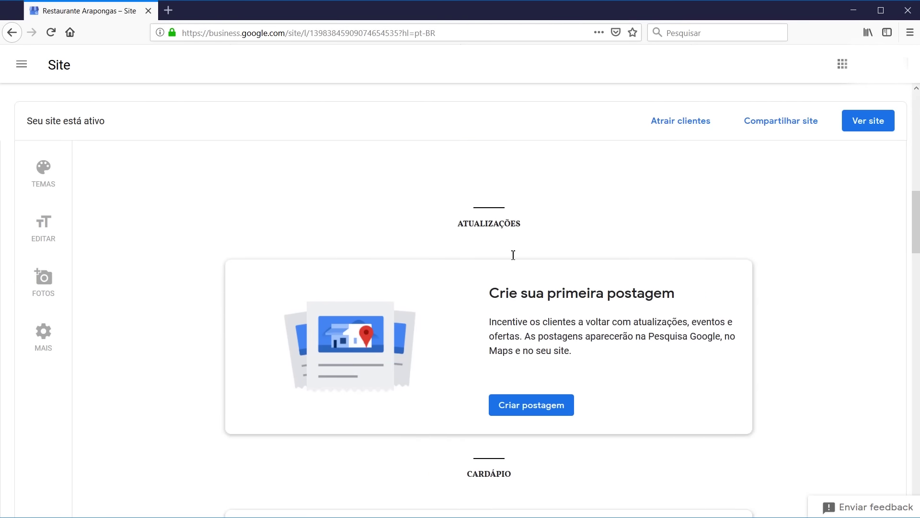
{"action": "scroll", "coordinate": [513, 255], "scroll_direction": "up", "scroll_amount": 5}
{"action": "scroll", "coordinate": [312, 259], "scroll_direction": "down", "scroll_amount": 10}
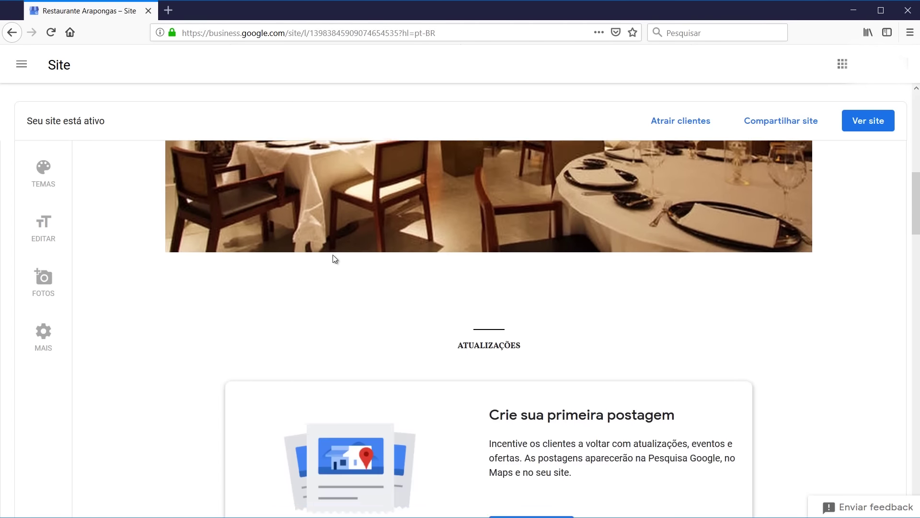
{"action": "scroll", "coordinate": [272, 291], "scroll_direction": "up", "scroll_amount": 3}
{"action": "scroll", "coordinate": [200, 292], "scroll_direction": "up", "scroll_amount": 12}
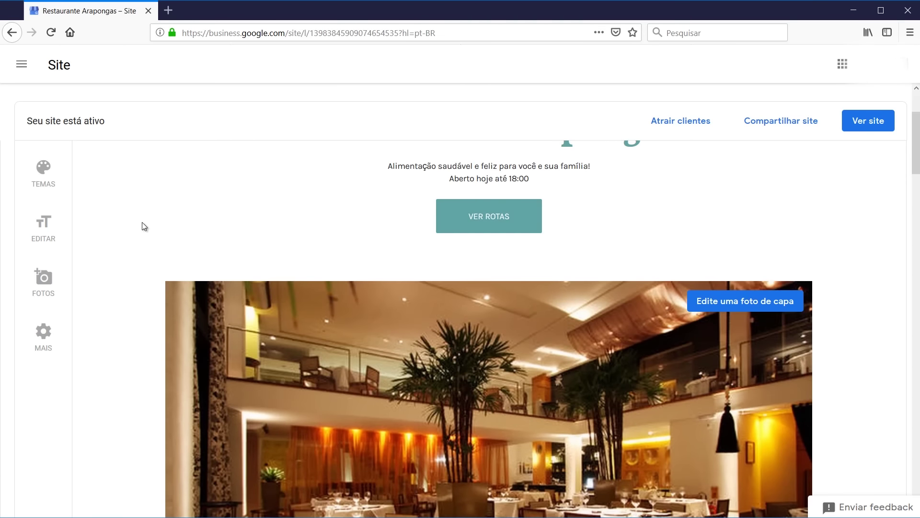
{"action": "scroll", "coordinate": [142, 223], "scroll_direction": "up", "scroll_amount": 1}
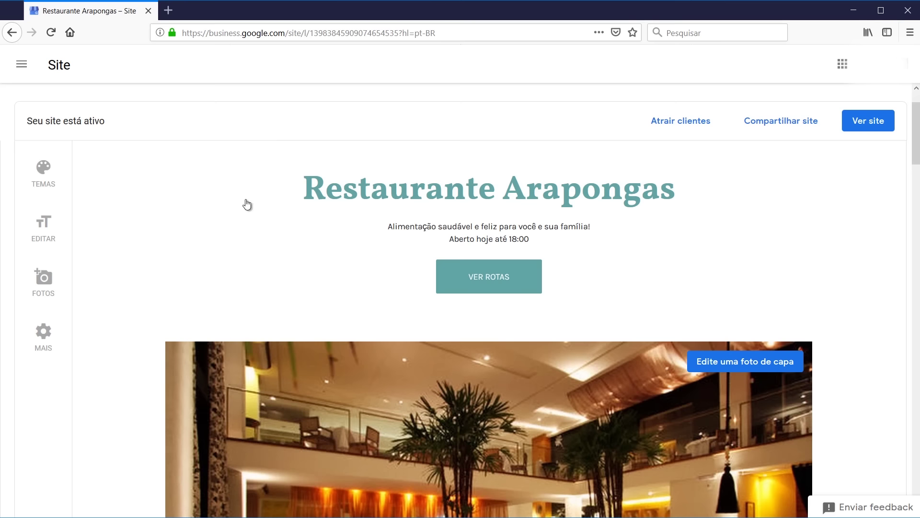
Open the published restaurant site and check its web address, header and cover photo
{"action": "left_click", "coordinate": [871, 126]}
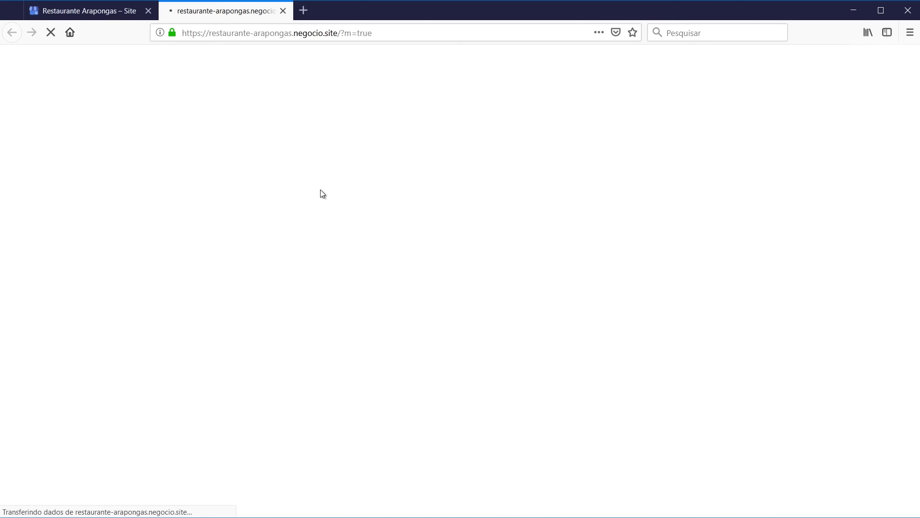
{"action": "left_click", "coordinate": [391, 36]}
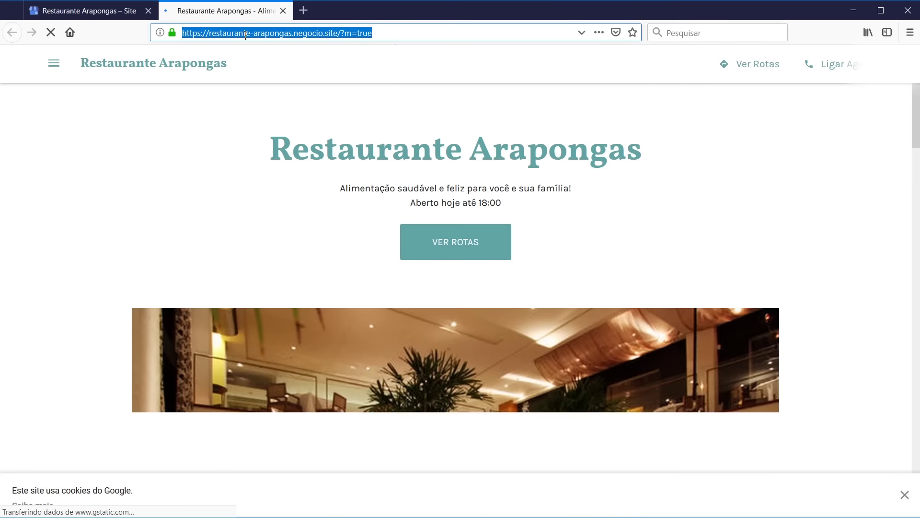
{"action": "scroll", "coordinate": [307, 153], "scroll_direction": "down", "scroll_amount": 3}
{"action": "scroll", "coordinate": [493, 172], "scroll_direction": "down", "scroll_amount": 5}
{"action": "scroll", "coordinate": [479, 215], "scroll_direction": "up", "scroll_amount": 8}
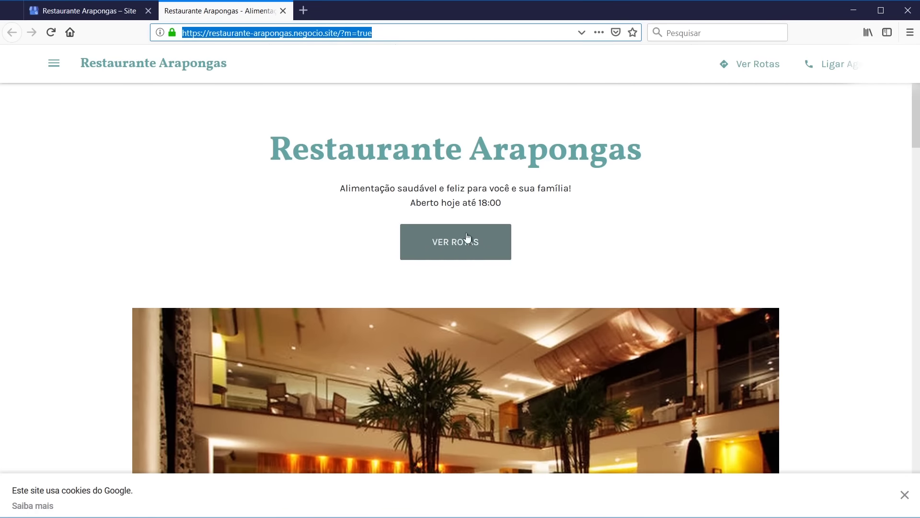
{"action": "left_click", "coordinate": [322, 240]}
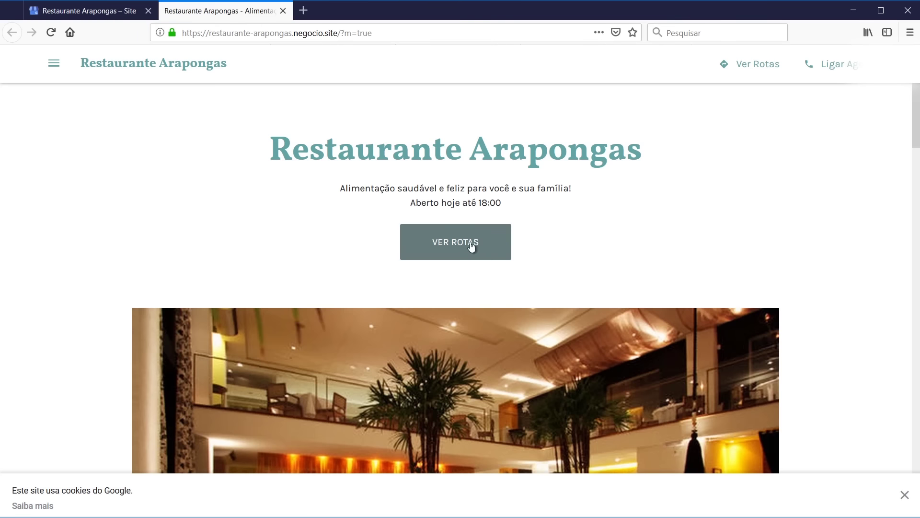
Examine the published site's summary, gallery, map, contact details and opening hours, dismissing the cookie notice
{"action": "scroll", "coordinate": [298, 223], "scroll_direction": "down", "scroll_amount": 7}
{"action": "scroll", "coordinate": [484, 220], "scroll_direction": "up", "scroll_amount": 4}
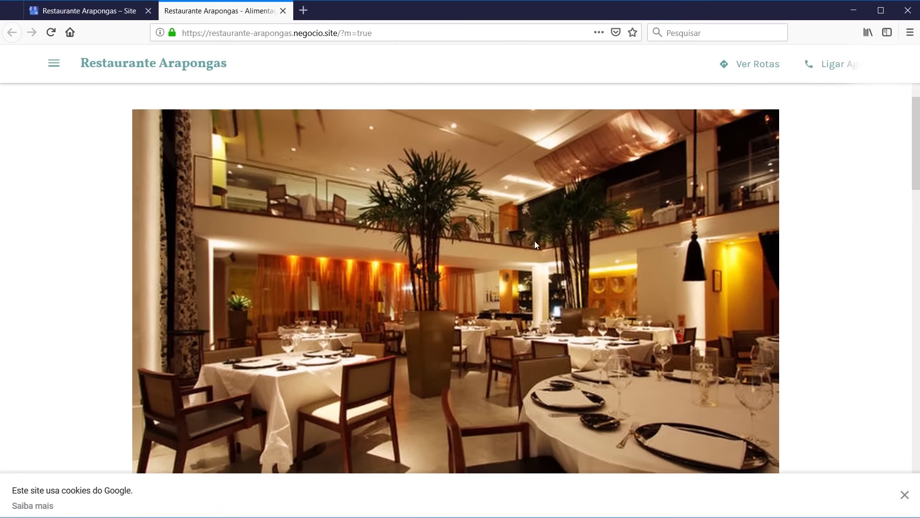
{"action": "scroll", "coordinate": [422, 278], "scroll_direction": "down", "scroll_amount": 8}
{"action": "scroll", "coordinate": [439, 240], "scroll_direction": "down", "scroll_amount": 2}
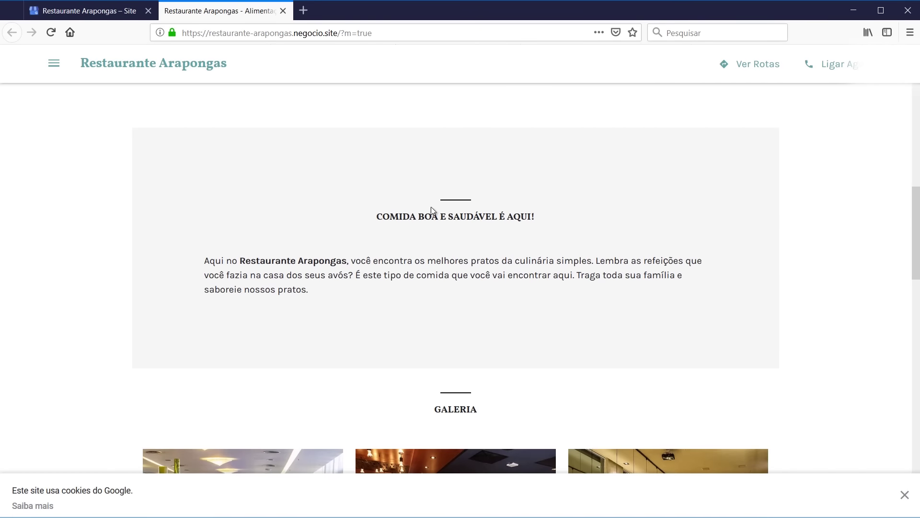
{"action": "scroll", "coordinate": [343, 287], "scroll_direction": "down", "scroll_amount": 6}
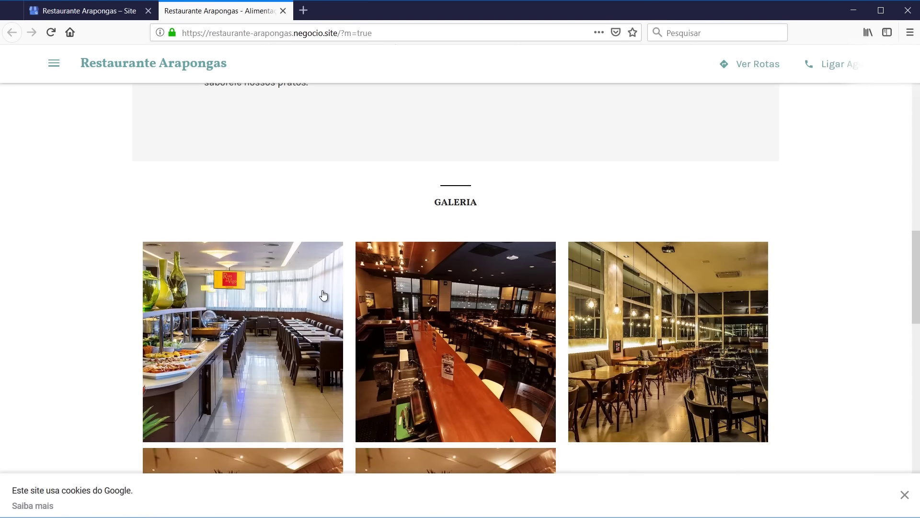
{"action": "scroll", "coordinate": [326, 300], "scroll_direction": "down", "scroll_amount": 2}
{"action": "scroll", "coordinate": [327, 310], "scroll_direction": "down", "scroll_amount": 14}
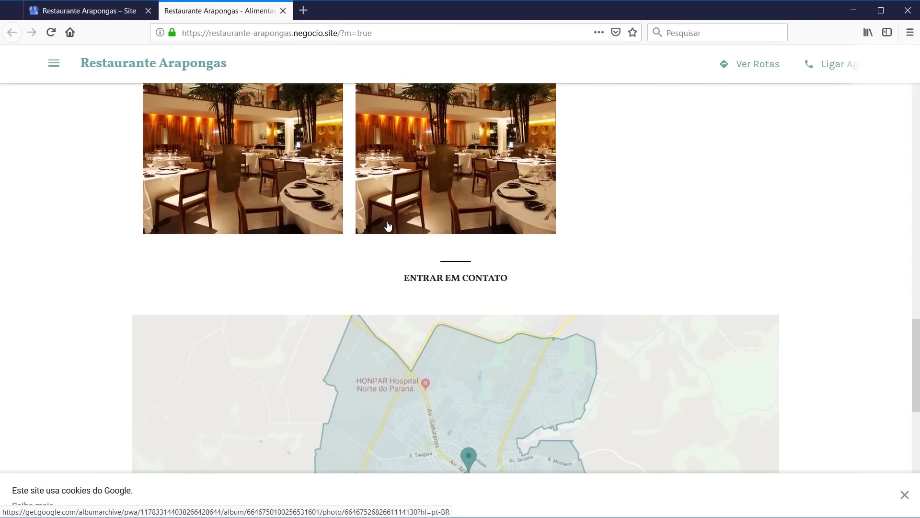
{"action": "scroll", "coordinate": [255, 266], "scroll_direction": "down", "scroll_amount": 4}
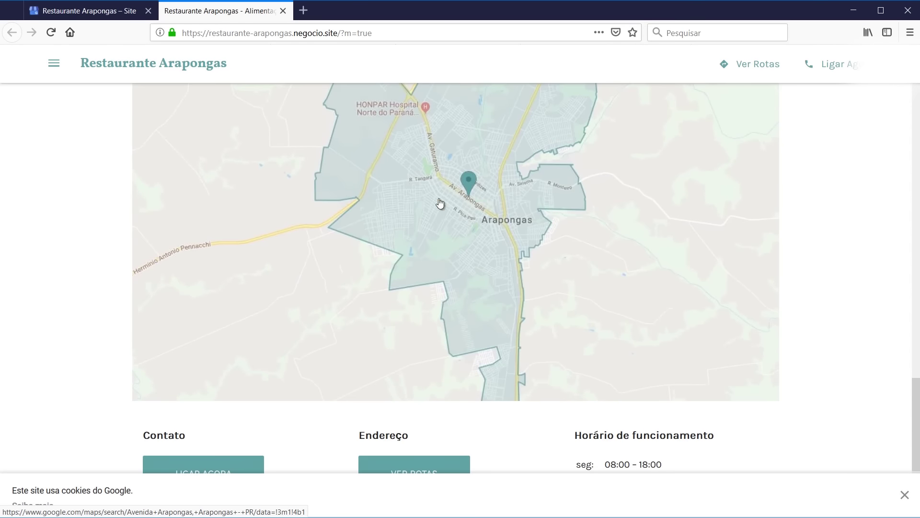
{"action": "scroll", "coordinate": [279, 196], "scroll_direction": "down", "scroll_amount": 4}
{"action": "scroll", "coordinate": [279, 196], "scroll_direction": "down", "scroll_amount": 1}
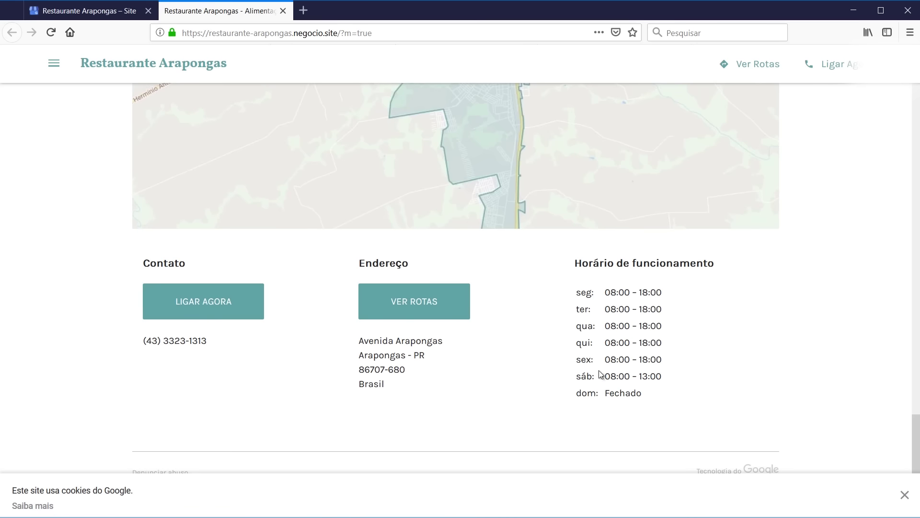
{"action": "left_click", "coordinate": [905, 495]}
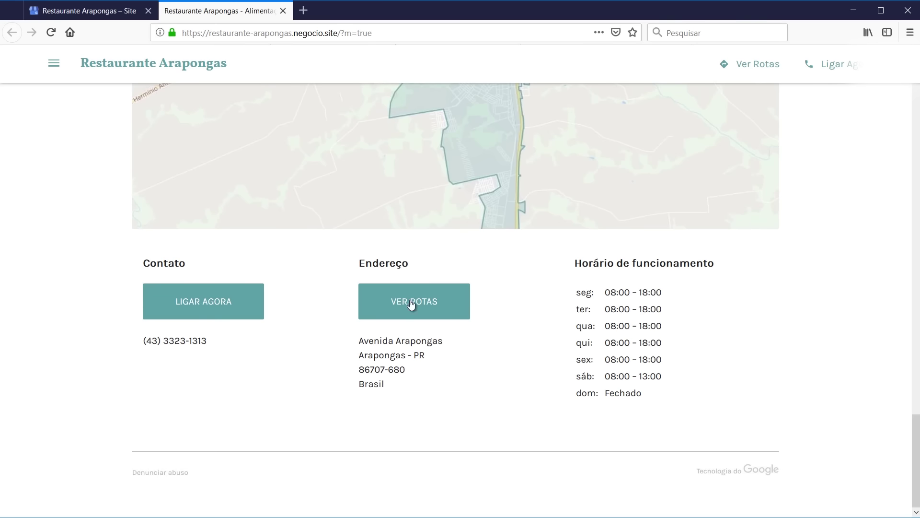
{"action": "scroll", "coordinate": [287, 321], "scroll_direction": "up", "scroll_amount": 20}
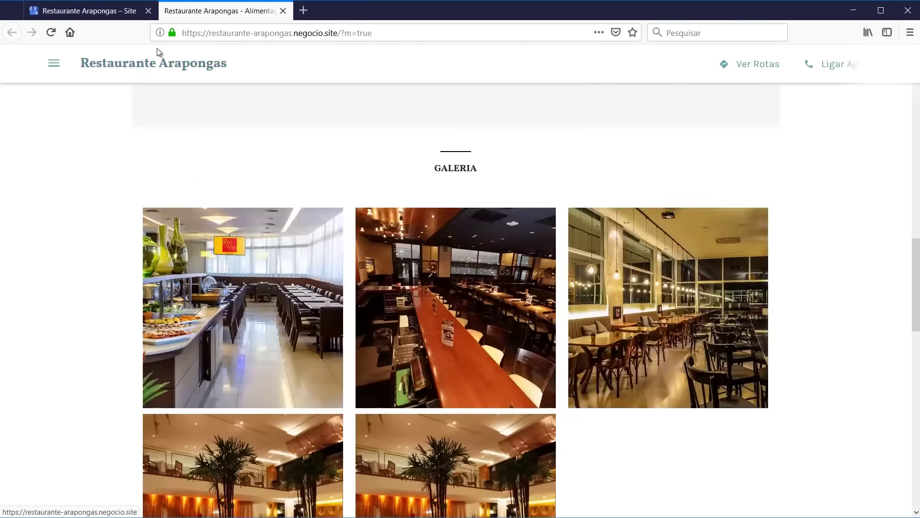
Return to the site editor and browse the available site themes
{"action": "left_click", "coordinate": [109, 12]}
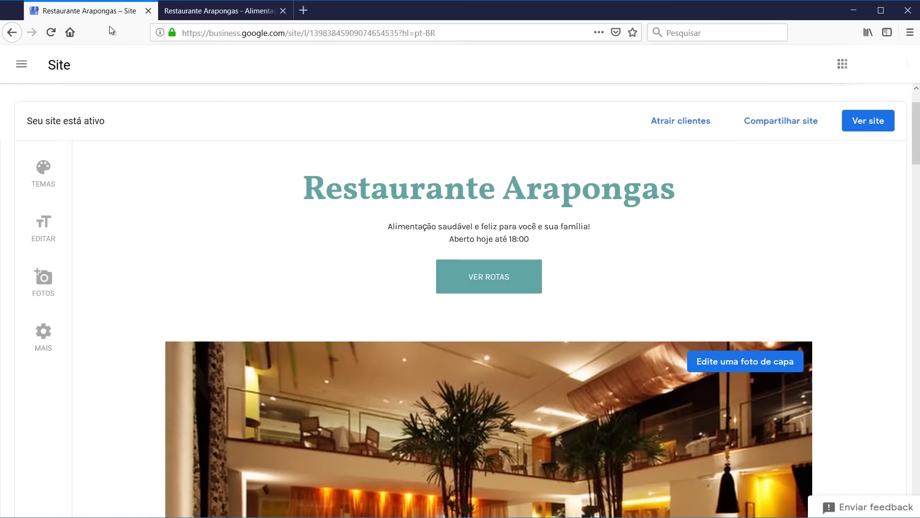
{"action": "left_click", "coordinate": [44, 168]}
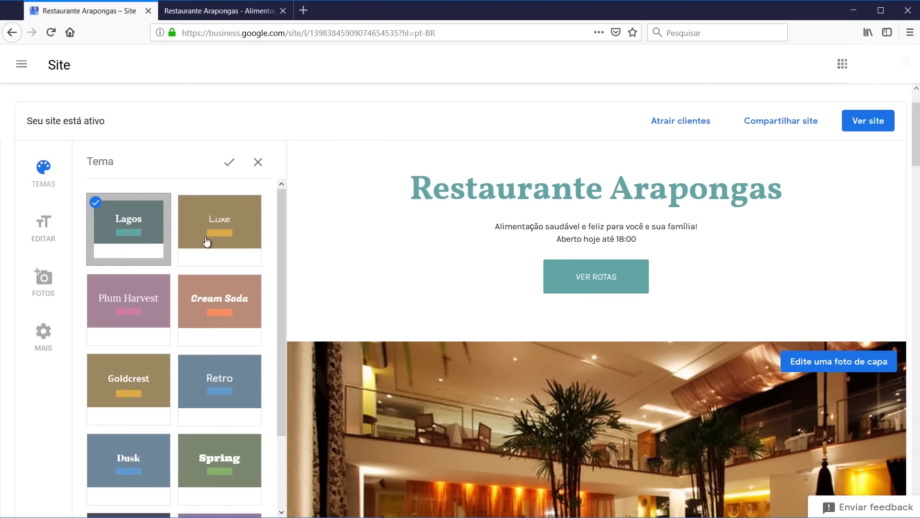
{"action": "scroll", "coordinate": [209, 311], "scroll_direction": "down", "scroll_amount": 2}
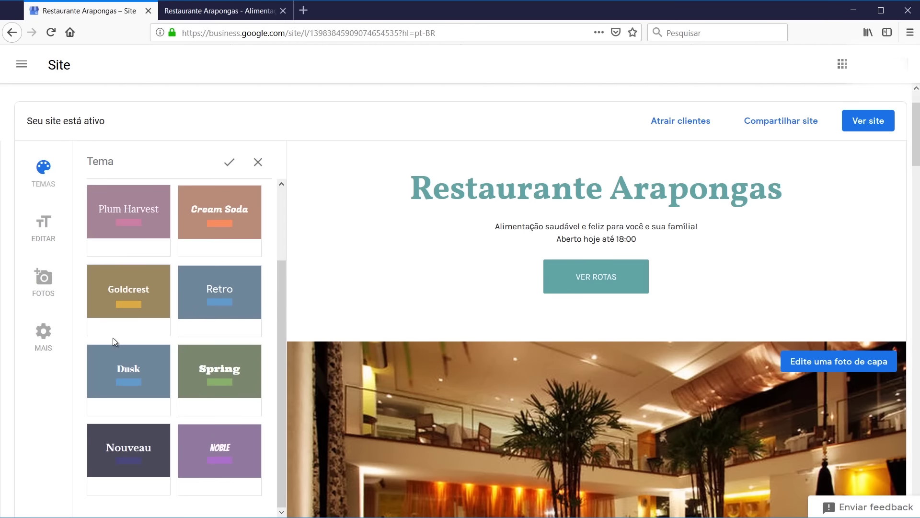
{"action": "scroll", "coordinate": [120, 335], "scroll_direction": "up", "scroll_amount": 3}
{"action": "scroll", "coordinate": [211, 333], "scroll_direction": "down", "scroll_amount": 2}
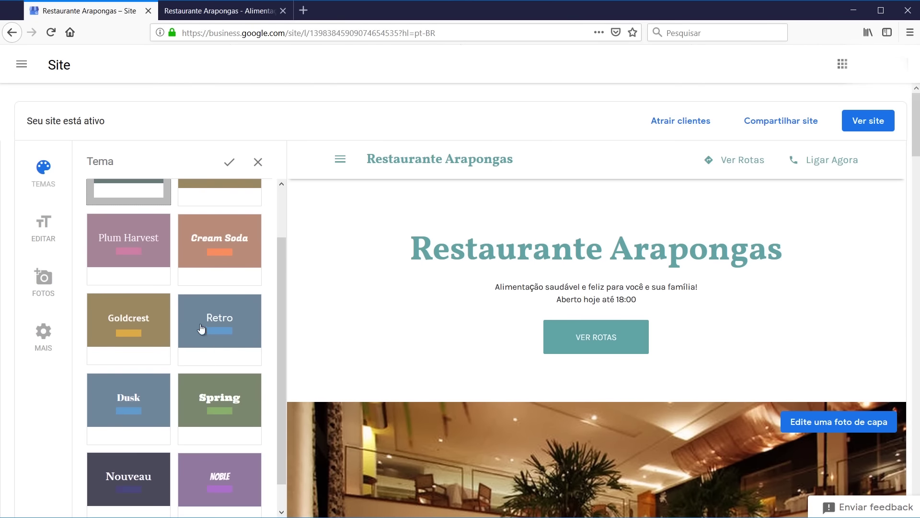
Try the Retro theme on the site and check how the page preview looks with it
{"action": "left_click", "coordinate": [201, 326]}
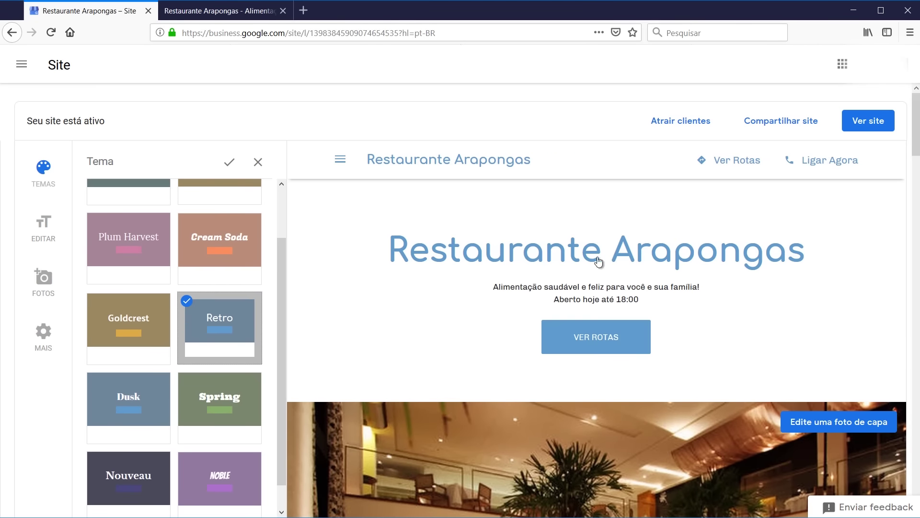
{"action": "scroll", "coordinate": [623, 274], "scroll_direction": "down", "scroll_amount": 3}
{"action": "scroll", "coordinate": [513, 252], "scroll_direction": "up", "scroll_amount": 3}
Apply the Nouveau theme to the restaurant site and confirm the theme choice
{"action": "scroll", "coordinate": [180, 273], "scroll_direction": "down", "scroll_amount": 1}
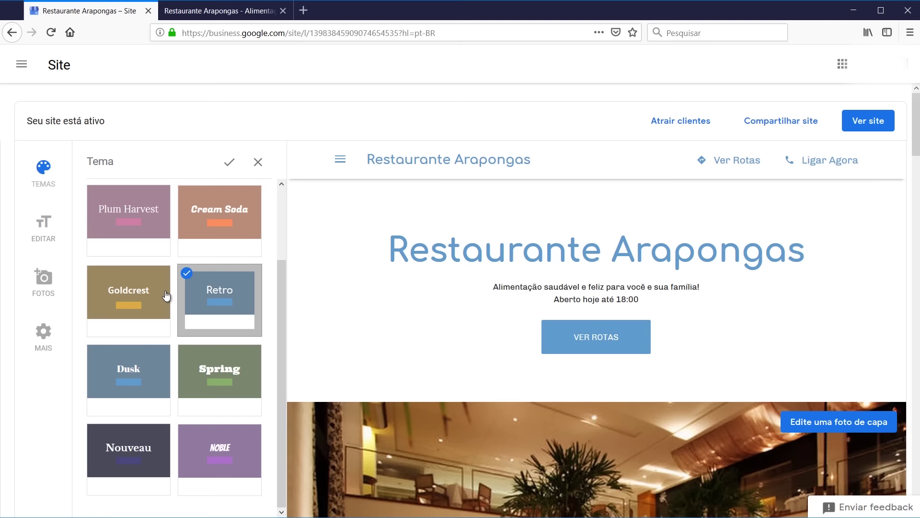
{"action": "left_click", "coordinate": [165, 438]}
{"action": "scroll", "coordinate": [182, 415], "scroll_direction": "up", "scroll_amount": 3}
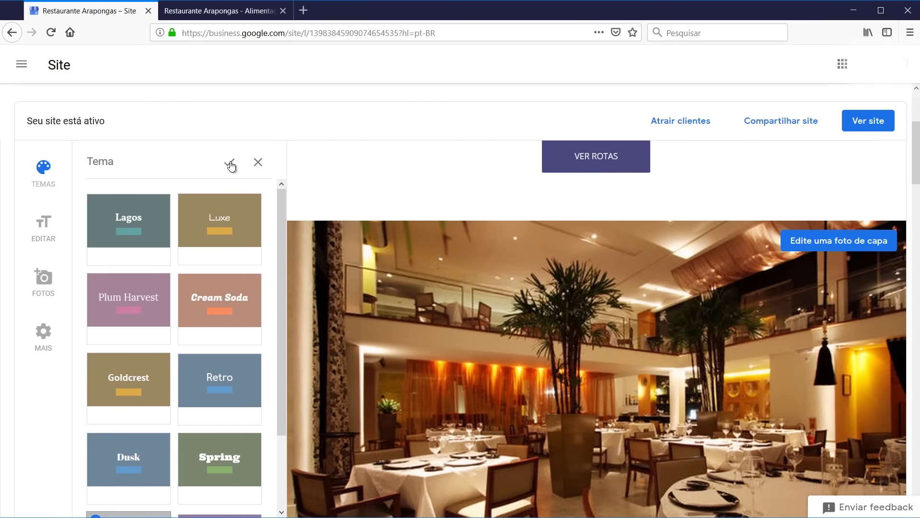
{"action": "left_click", "coordinate": [230, 164]}
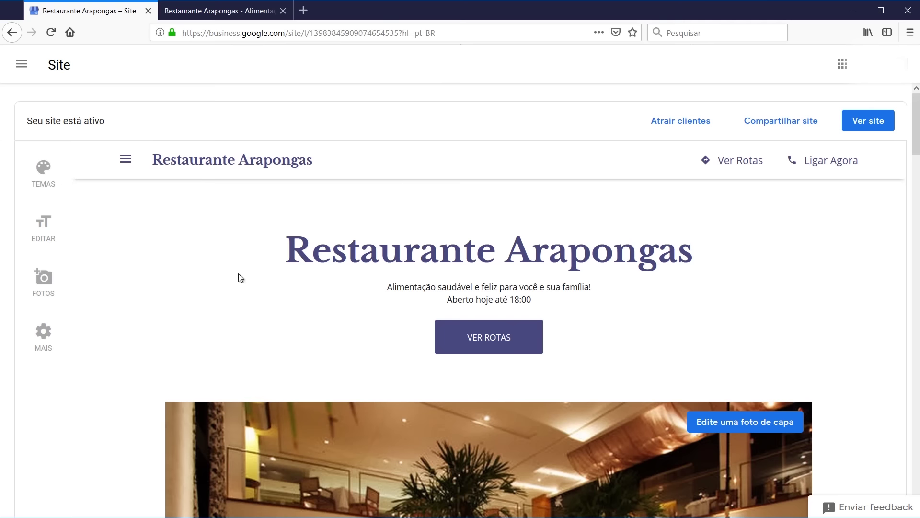
Open the site's text editing options and compare the Título field with the page's main heading
{"action": "left_click", "coordinate": [43, 228]}
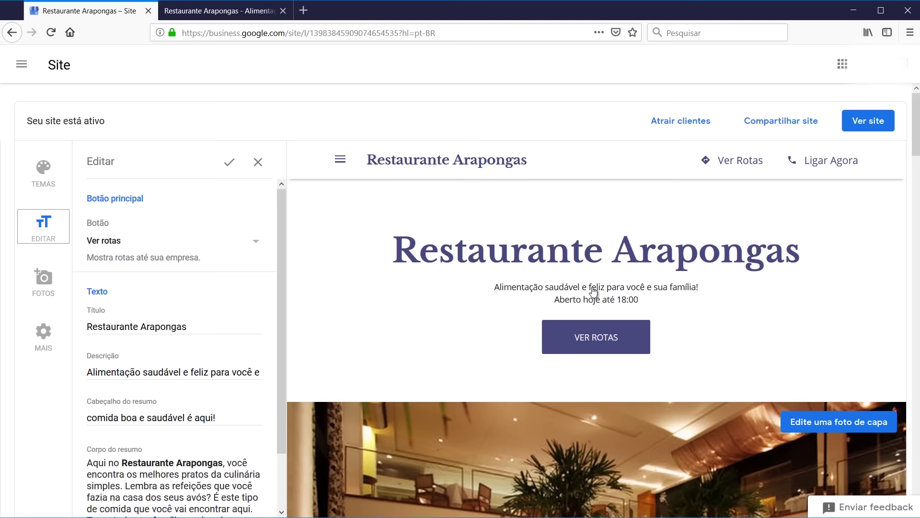
{"action": "left_click", "coordinate": [143, 326]}
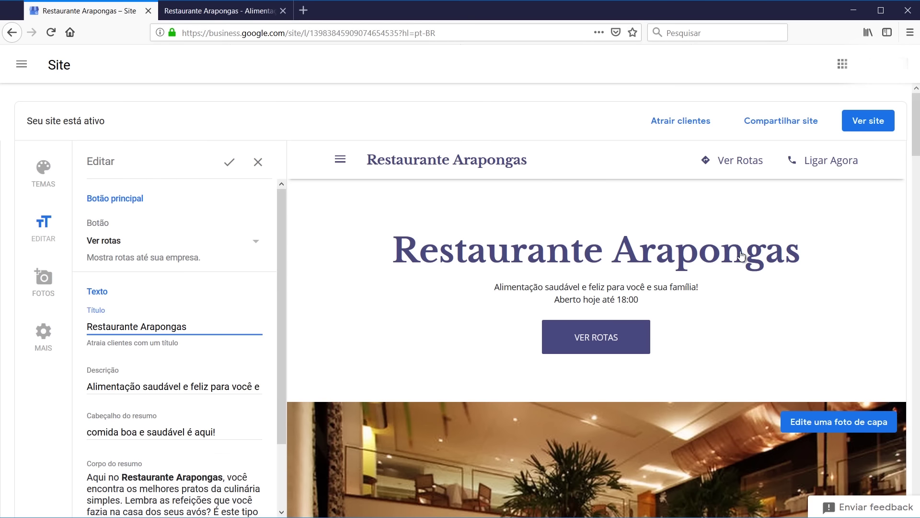
{"action": "left_click_drag", "start_coordinate": [194, 326], "coordinate": [86, 326]}
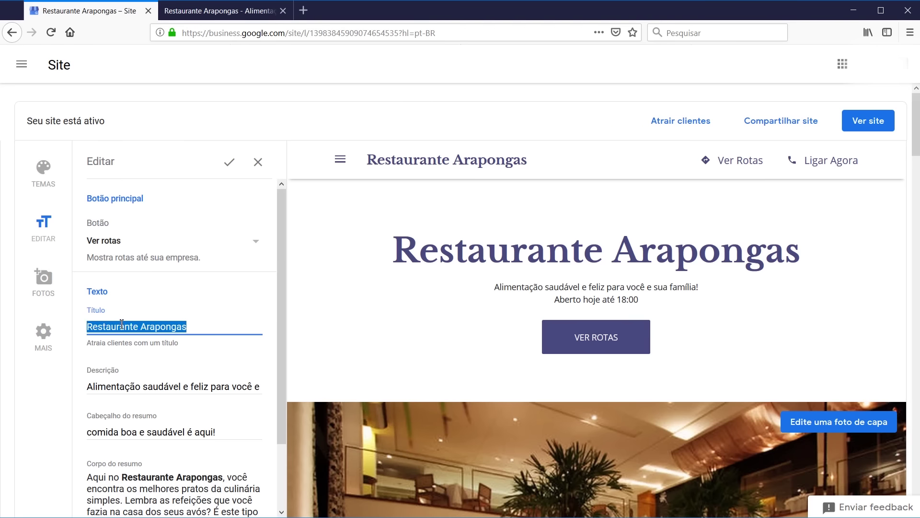
{"action": "left_click", "coordinate": [163, 324]}
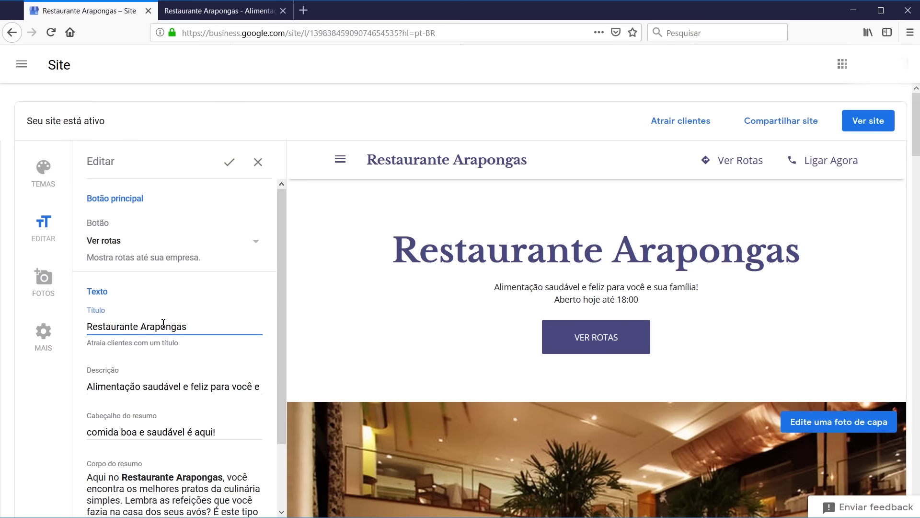
Examine the Descrição, Cabeçalho do resumo and Corpo do resumo fields against the matching texts in the page preview
{"action": "left_click", "coordinate": [117, 386]}
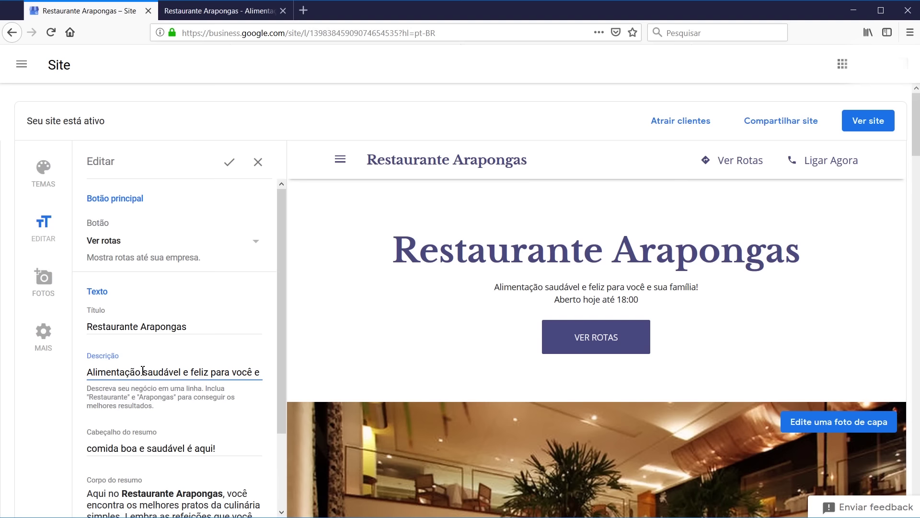
{"action": "left_click_drag", "start_coordinate": [640, 300], "coordinate": [383, 307]}
{"action": "left_click", "coordinate": [126, 373]}
{"action": "scroll", "coordinate": [125, 383], "scroll_direction": "down", "scroll_amount": 2}
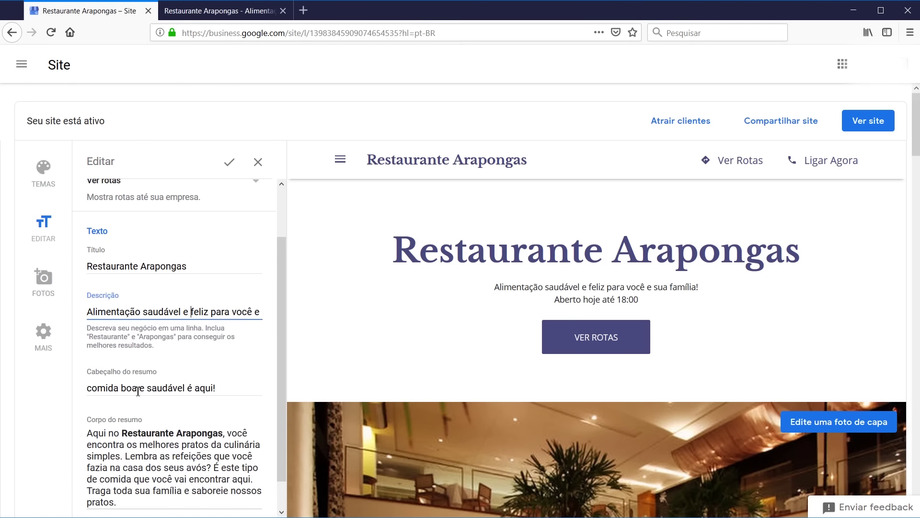
{"action": "scroll", "coordinate": [421, 317], "scroll_direction": "down", "scroll_amount": 10}
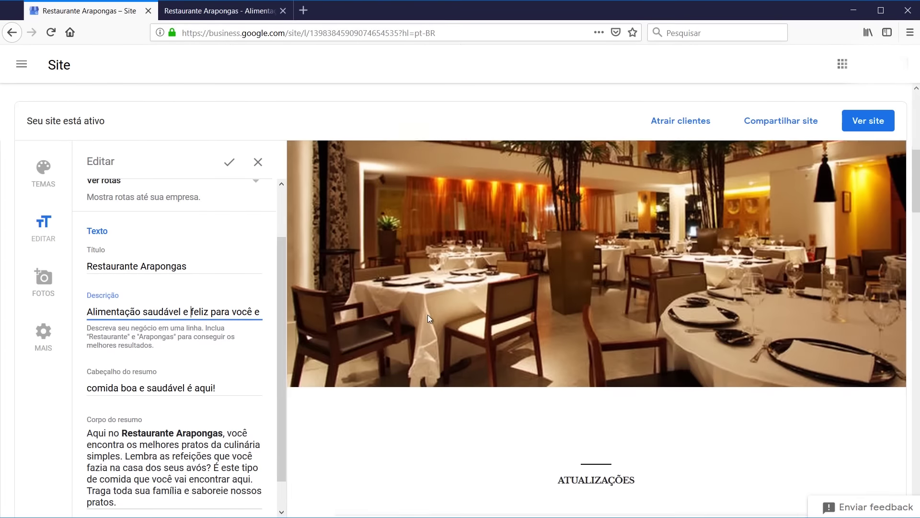
{"action": "scroll", "coordinate": [432, 315], "scroll_direction": "down", "scroll_amount": 6}
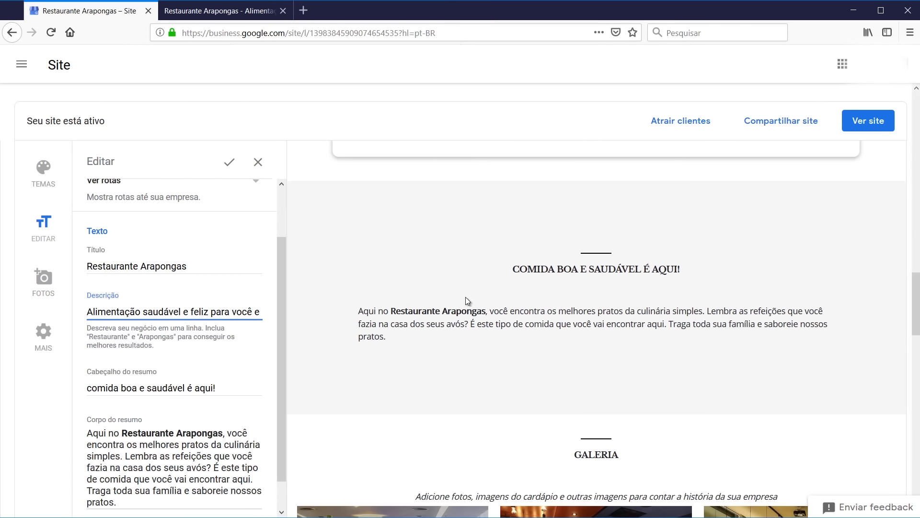
{"action": "left_click", "coordinate": [135, 384]}
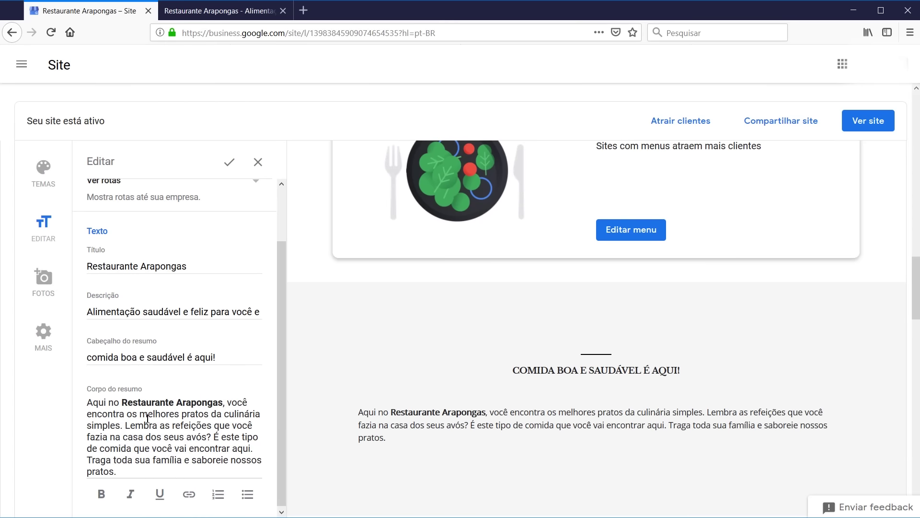
Compare the Corpo do resumo text with the matching paragraph in the page preview
{"action": "left_click", "coordinate": [365, 413]}
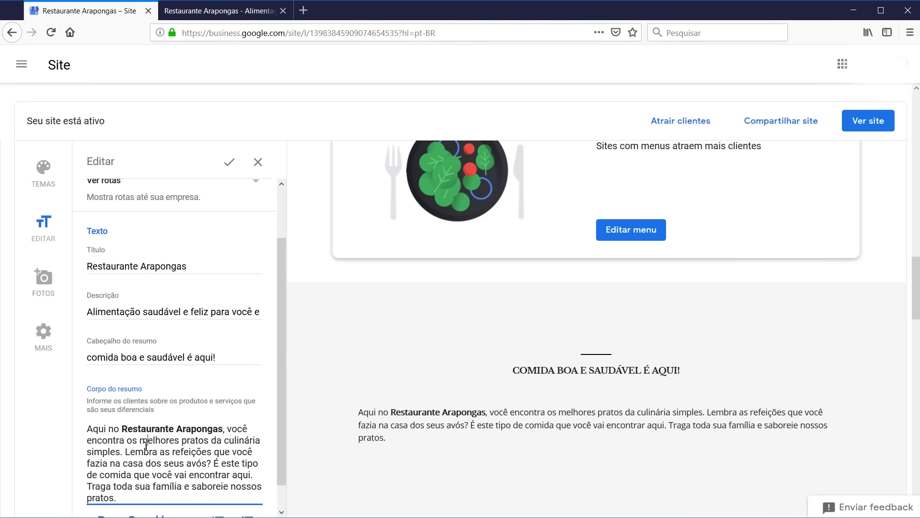
{"action": "triple_click", "coordinate": [372, 440]}
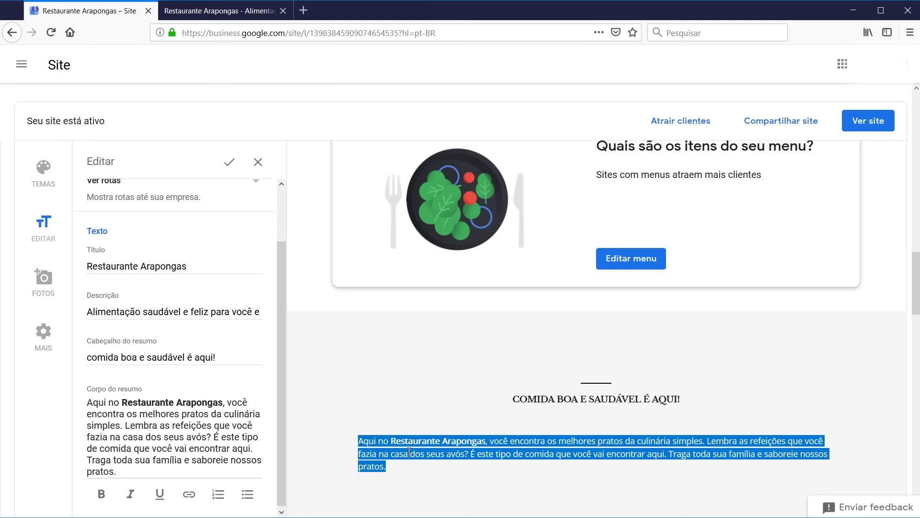
{"action": "left_click", "coordinate": [206, 444]}
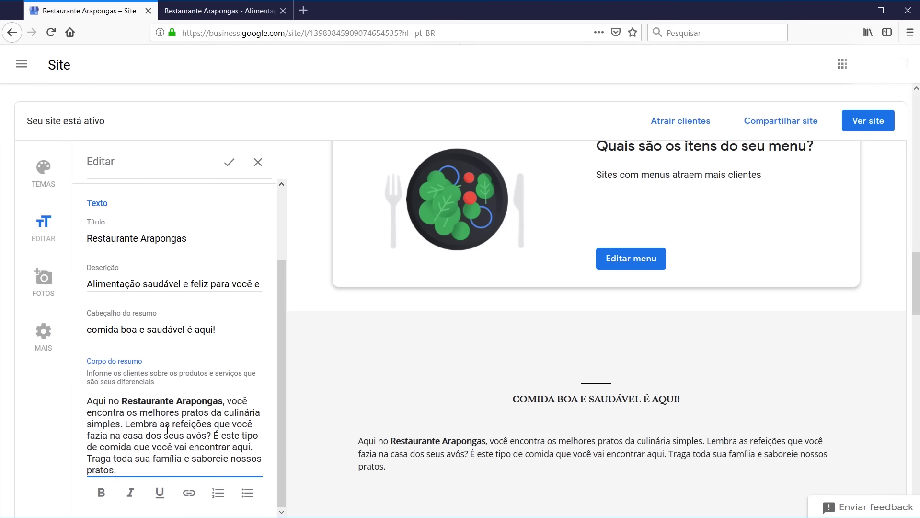
Review the main button and text fields once more and confirm the site's text edits
{"action": "scroll", "coordinate": [412, 448], "scroll_direction": "up", "scroll_amount": 15}
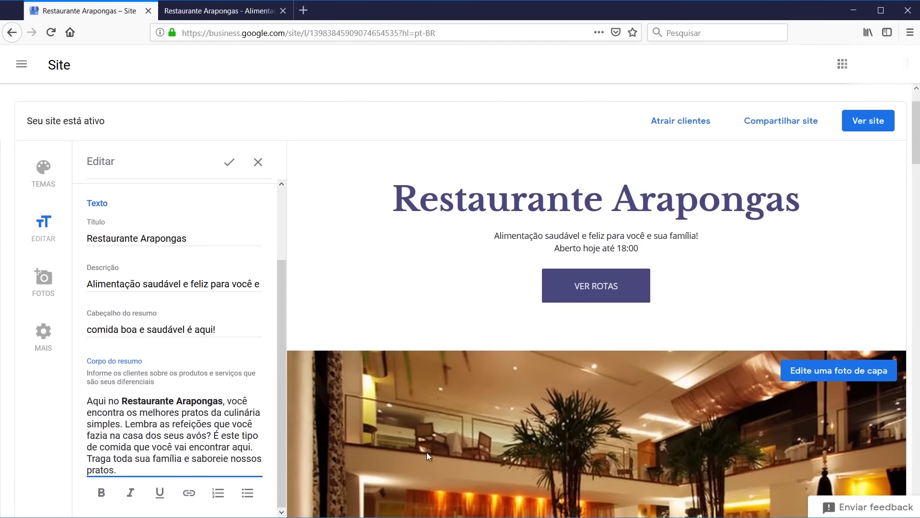
{"action": "scroll", "coordinate": [105, 269], "scroll_direction": "up", "scroll_amount": 3}
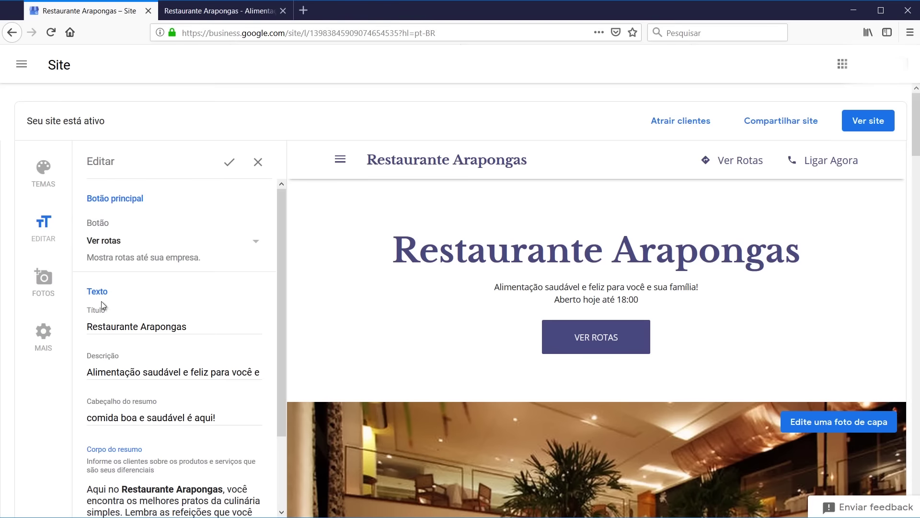
{"action": "scroll", "coordinate": [170, 311], "scroll_direction": "down", "scroll_amount": 3}
{"action": "scroll", "coordinate": [173, 454], "scroll_direction": "up", "scroll_amount": 3}
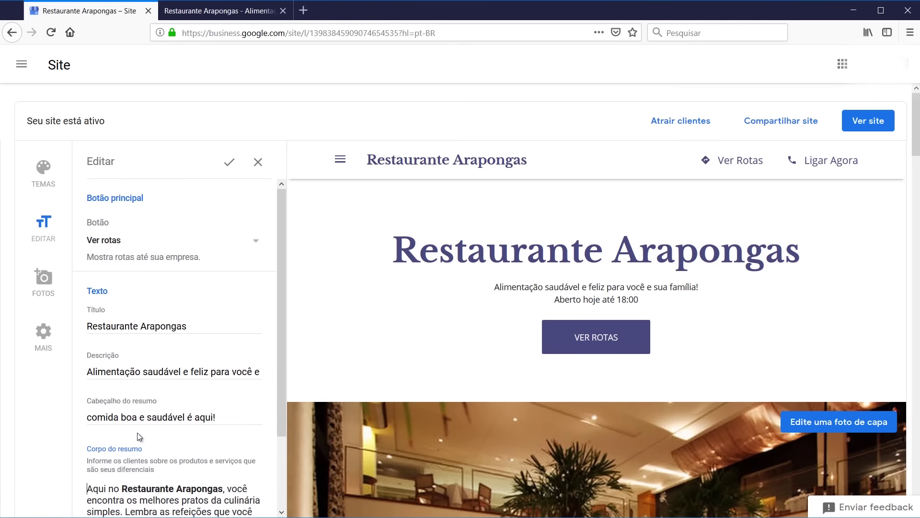
{"action": "left_click", "coordinate": [229, 165]}
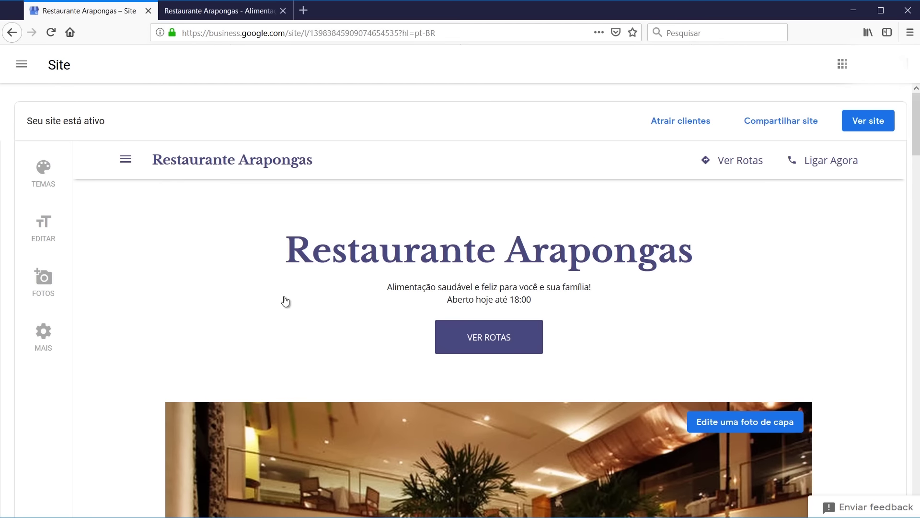
Check the gallery image upload from both the Fotos option and the page's Galeria section, closing it without adding photos
{"action": "left_click", "coordinate": [47, 282]}
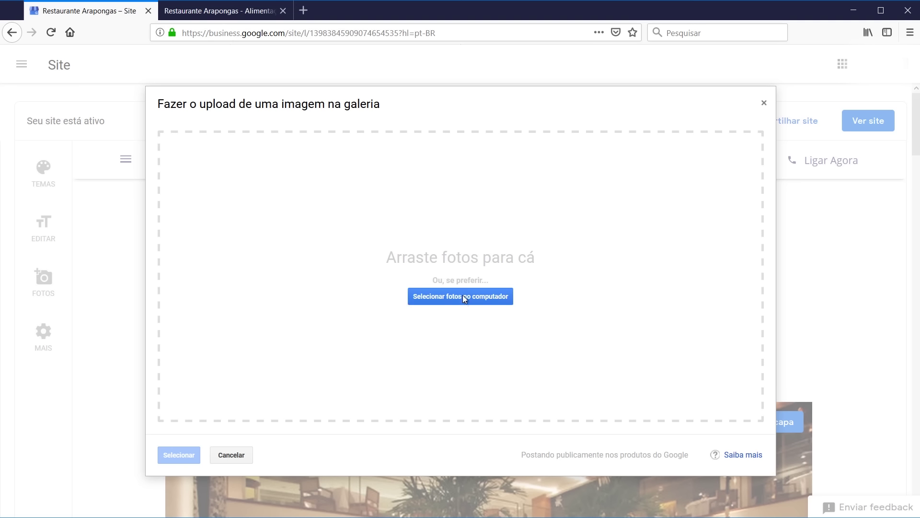
{"action": "left_click", "coordinate": [765, 106]}
{"action": "scroll", "coordinate": [326, 249], "scroll_direction": "up", "scroll_amount": 5}
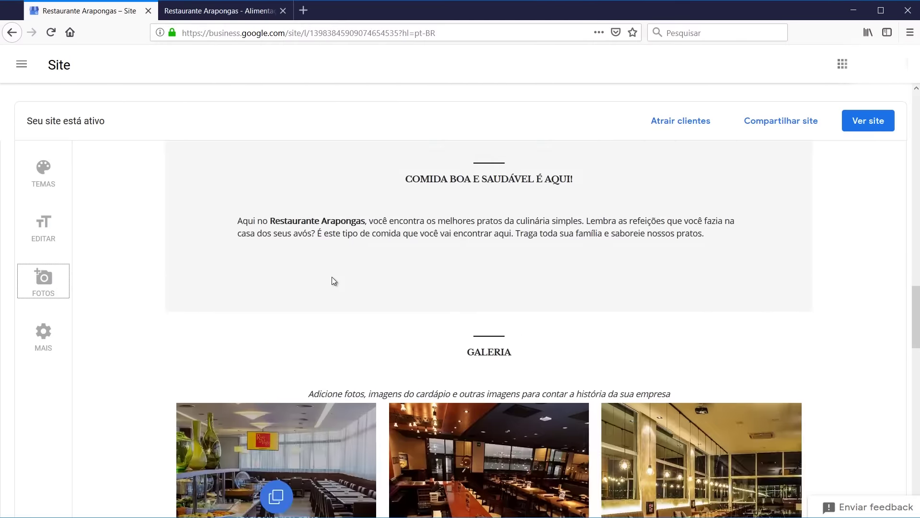
{"action": "scroll", "coordinate": [334, 281], "scroll_direction": "down", "scroll_amount": 5}
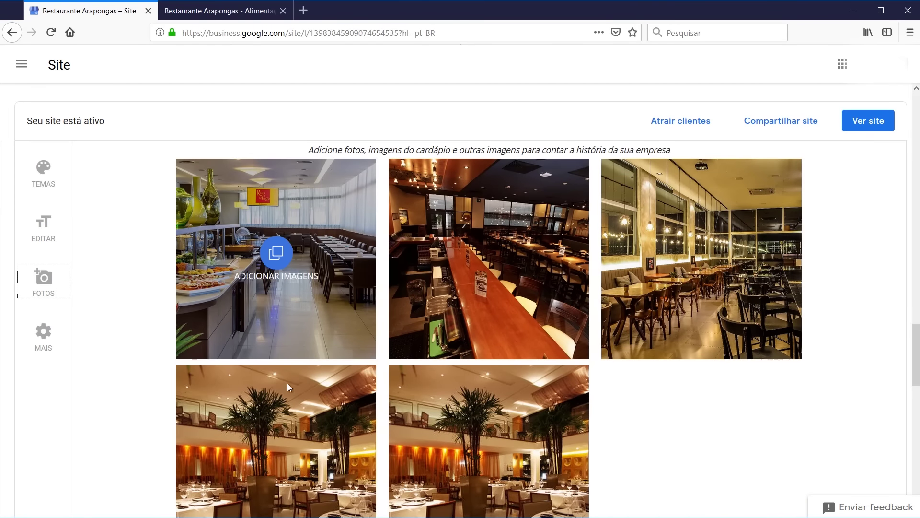
{"action": "scroll", "coordinate": [283, 364], "scroll_direction": "down", "scroll_amount": 2}
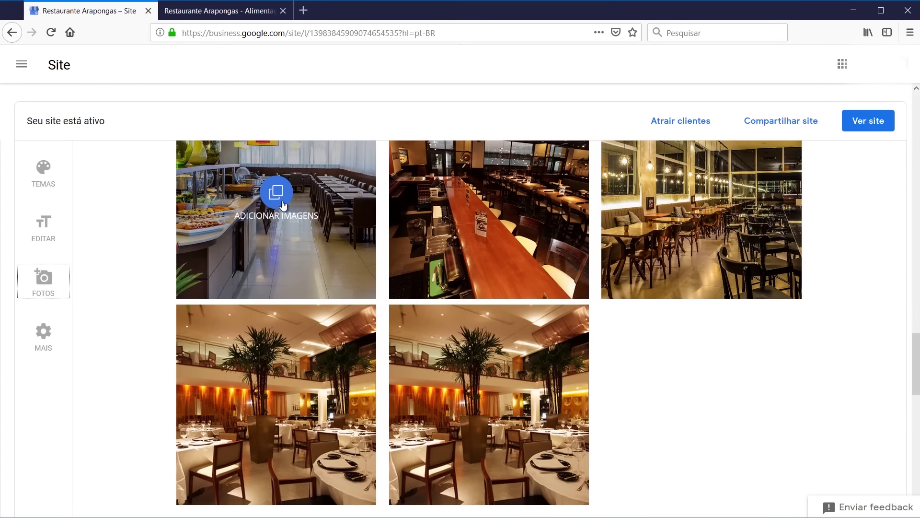
{"action": "left_click", "coordinate": [277, 197]}
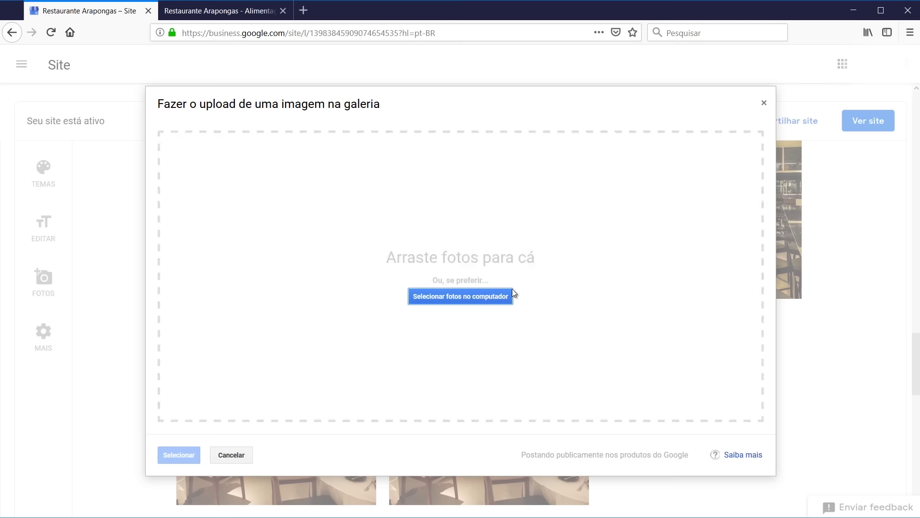
{"action": "left_click", "coordinate": [762, 106]}
Check the Entrar em contato section of the page preview, and open the business's Informações page
{"action": "scroll", "coordinate": [230, 290], "scroll_direction": "down", "scroll_amount": 9}
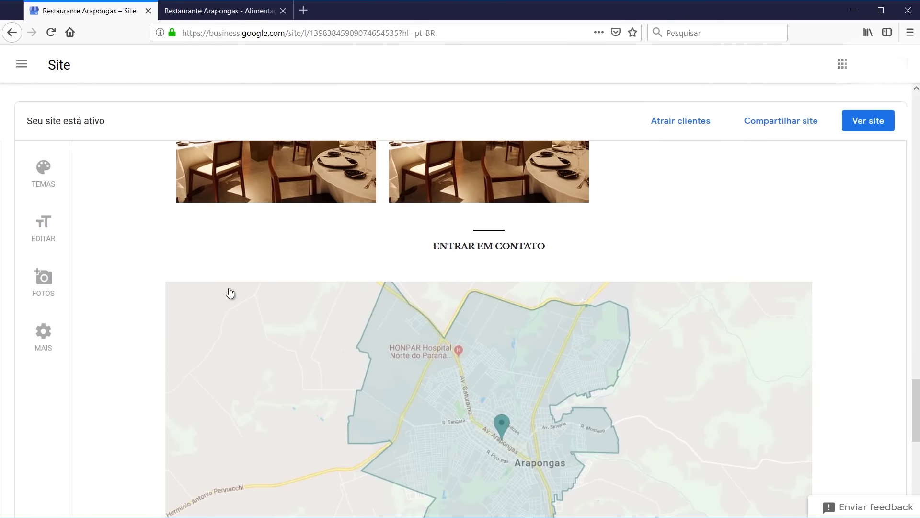
{"action": "scroll", "coordinate": [228, 294], "scroll_direction": "down", "scroll_amount": 6}
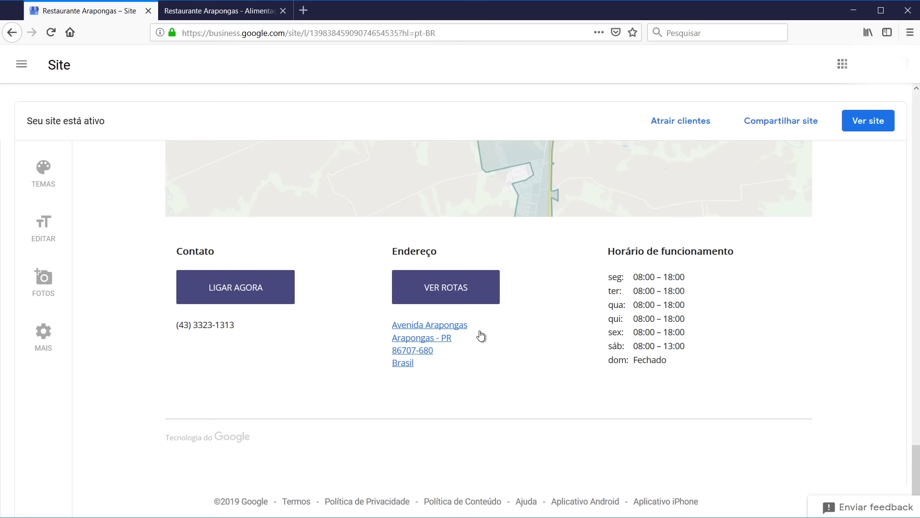
{"action": "left_click", "coordinate": [22, 64]}
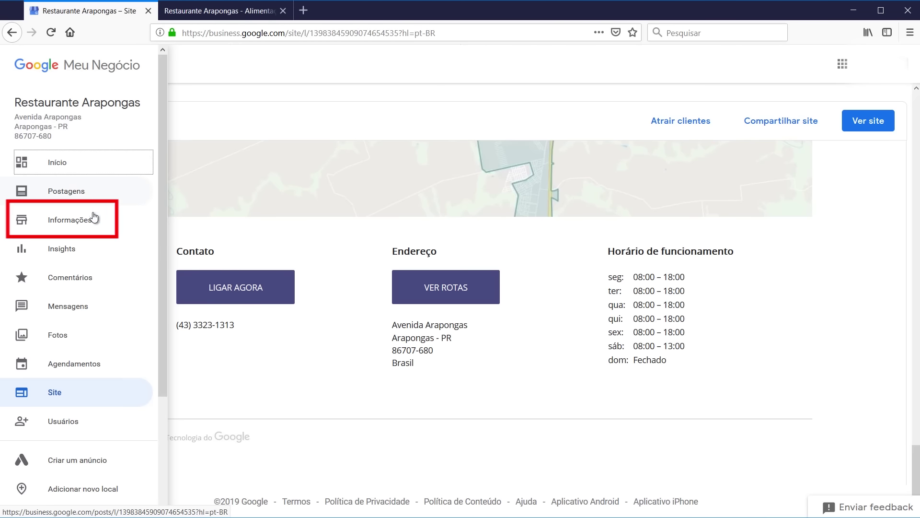
{"action": "left_click", "coordinate": [80, 225]}
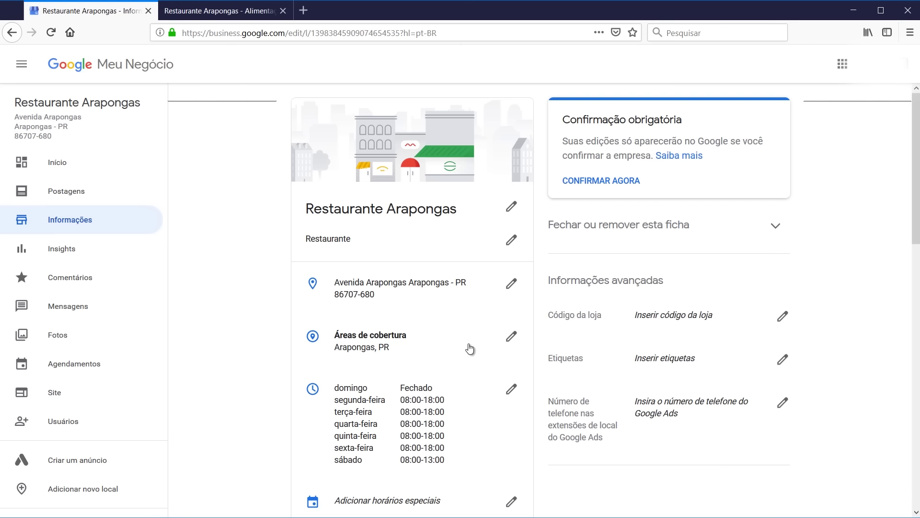
Examine the business information from opening hours and contact details through site URLs, accessibility attributes and the description
{"action": "scroll", "coordinate": [391, 346], "scroll_direction": "down", "scroll_amount": 2}
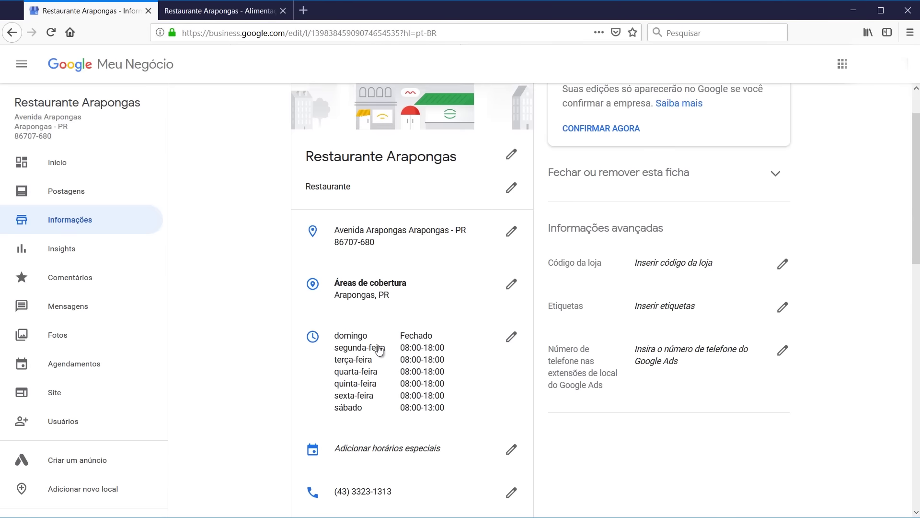
{"action": "scroll", "coordinate": [381, 339], "scroll_direction": "down", "scroll_amount": 2}
{"action": "scroll", "coordinate": [369, 346], "scroll_direction": "down", "scroll_amount": 2}
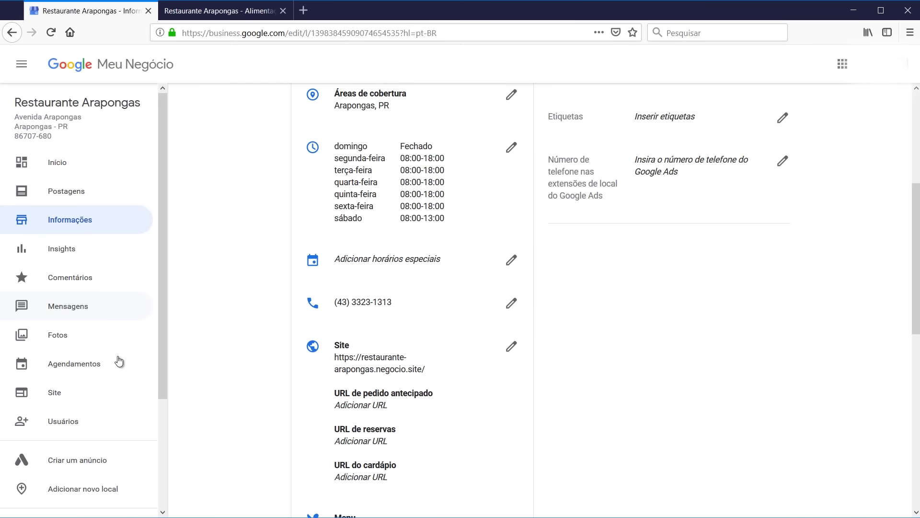
{"action": "scroll", "coordinate": [250, 358], "scroll_direction": "down", "scroll_amount": 2}
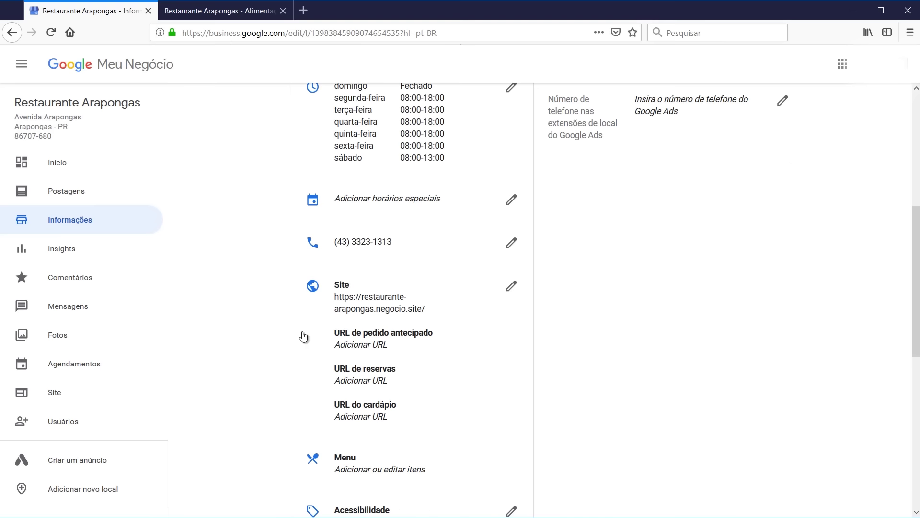
{"action": "scroll", "coordinate": [308, 362], "scroll_direction": "down", "scroll_amount": 6}
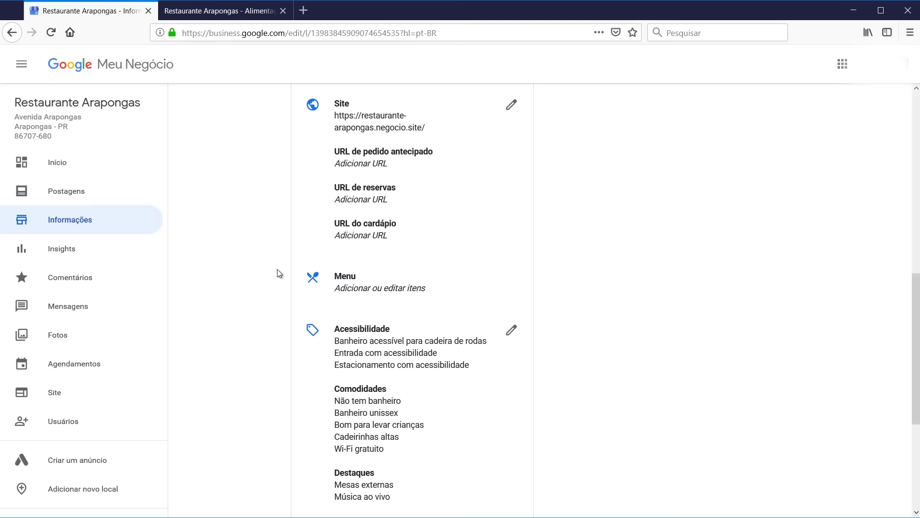
{"action": "scroll", "coordinate": [331, 331], "scroll_direction": "down", "scroll_amount": 3}
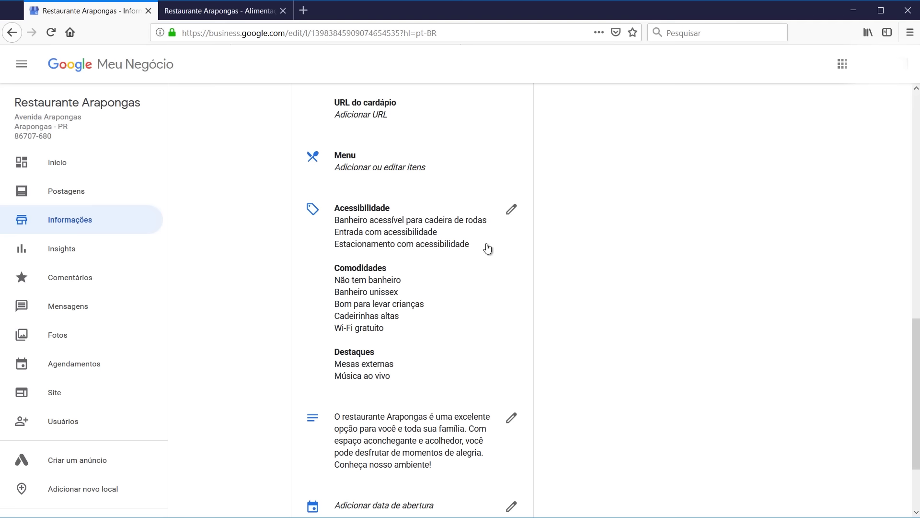
{"action": "scroll", "coordinate": [366, 242], "scroll_direction": "down", "scroll_amount": 2}
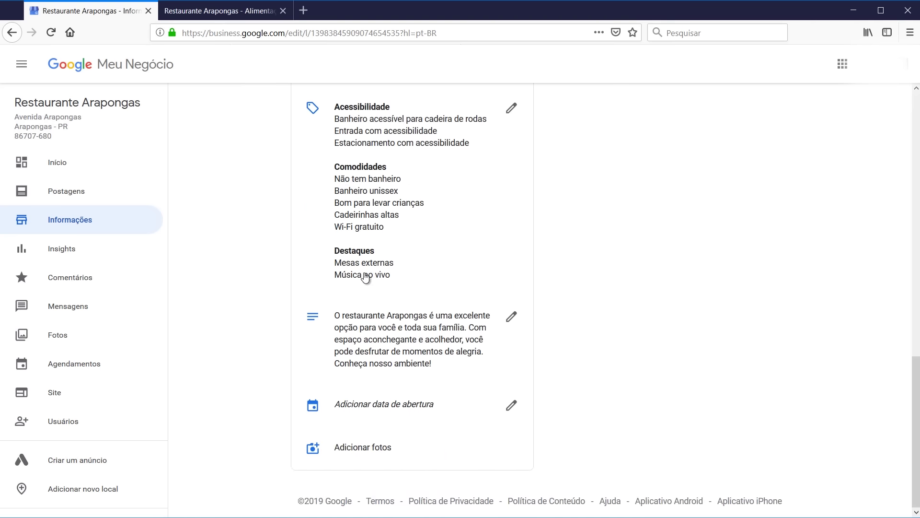
{"action": "scroll", "coordinate": [434, 393], "scroll_direction": "up", "scroll_amount": 15}
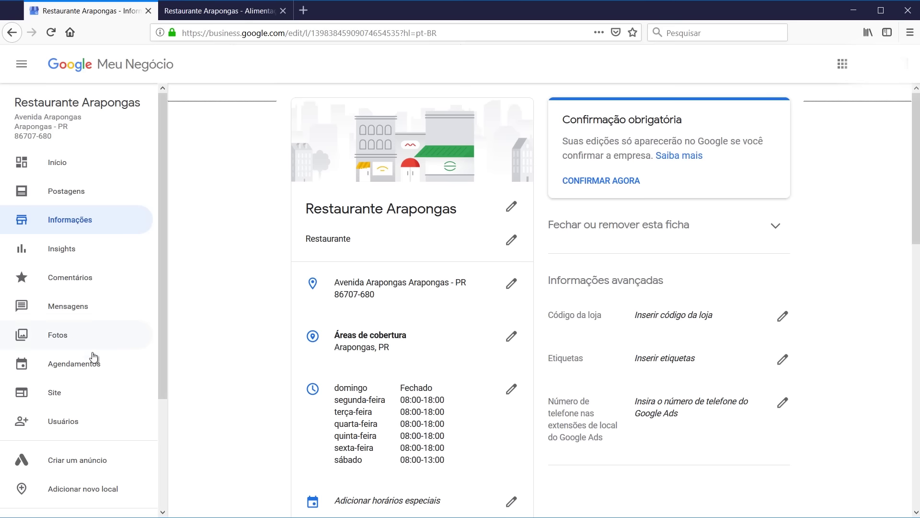
Return to the site editor, view the Mais settings for the site's address, domain and language, and close them
{"action": "left_click", "coordinate": [59, 393]}
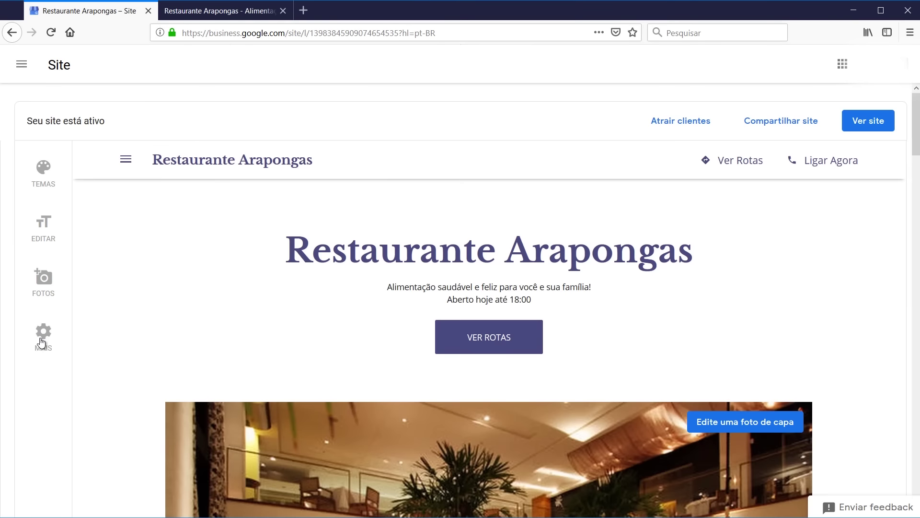
{"action": "left_click", "coordinate": [48, 335]}
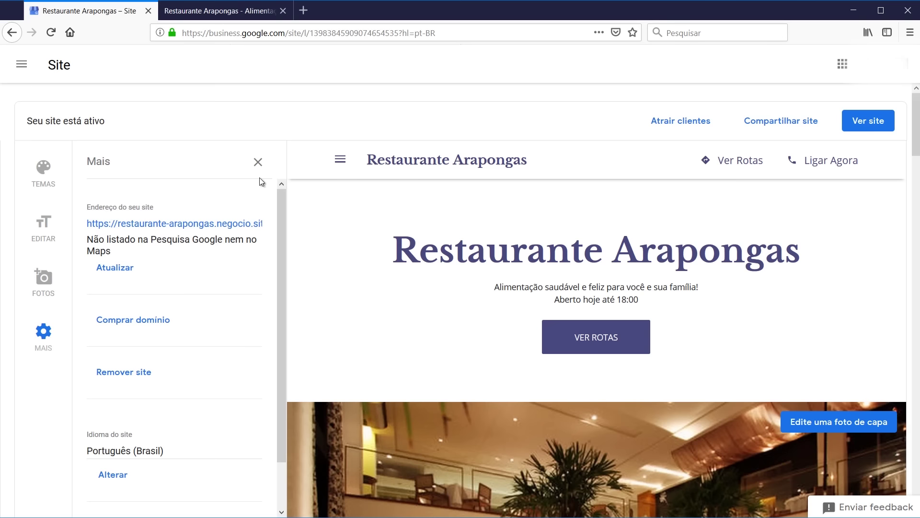
{"action": "left_click", "coordinate": [258, 162]}
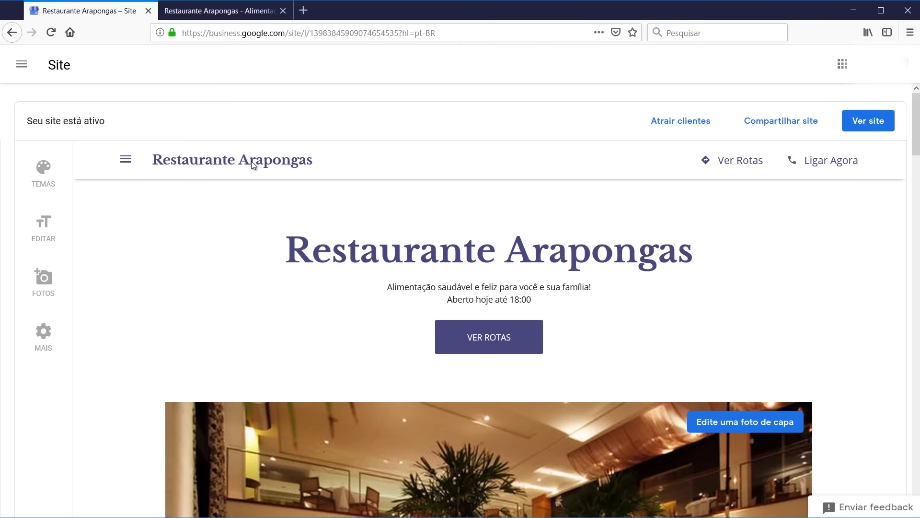
Open the published restaurant site and look through its page
{"action": "left_click", "coordinate": [865, 126]}
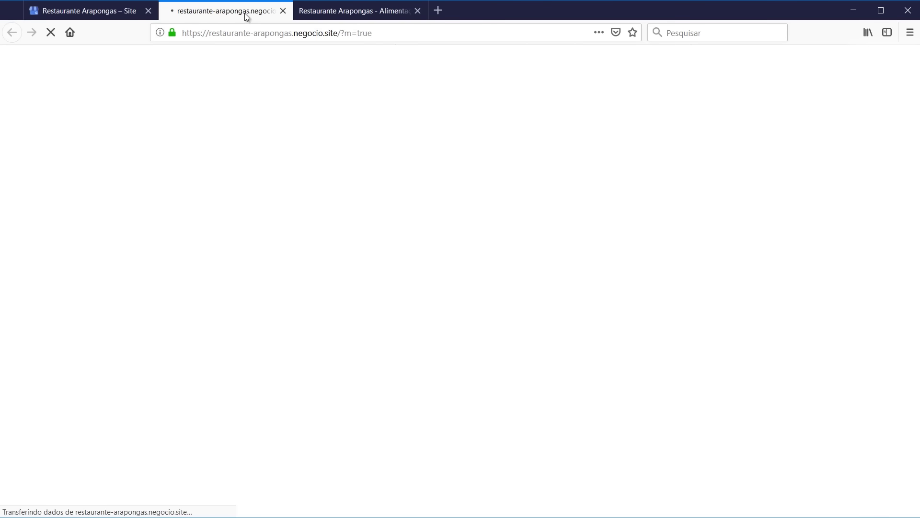
{"action": "scroll", "coordinate": [349, 204], "scroll_direction": "down", "scroll_amount": 4}
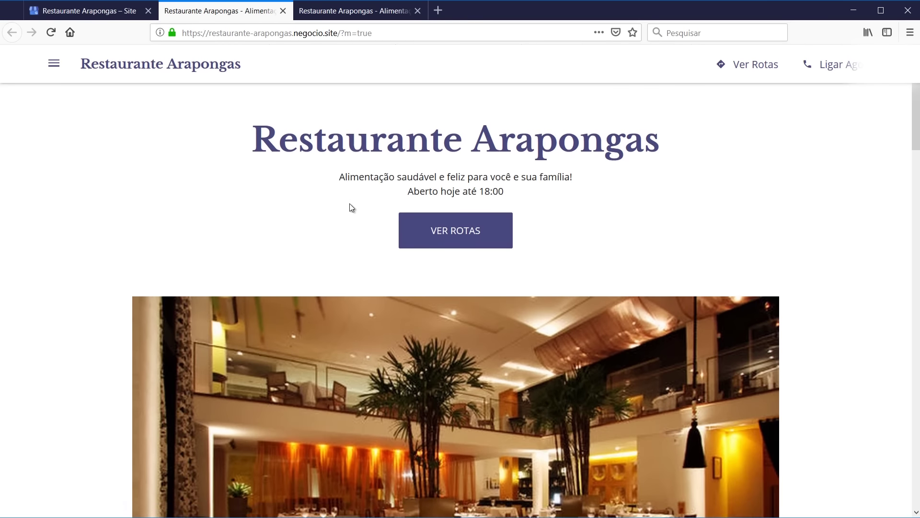
{"action": "scroll", "coordinate": [343, 220], "scroll_direction": "down", "scroll_amount": 6}
{"action": "scroll", "coordinate": [331, 211], "scroll_direction": "up", "scroll_amount": 10}
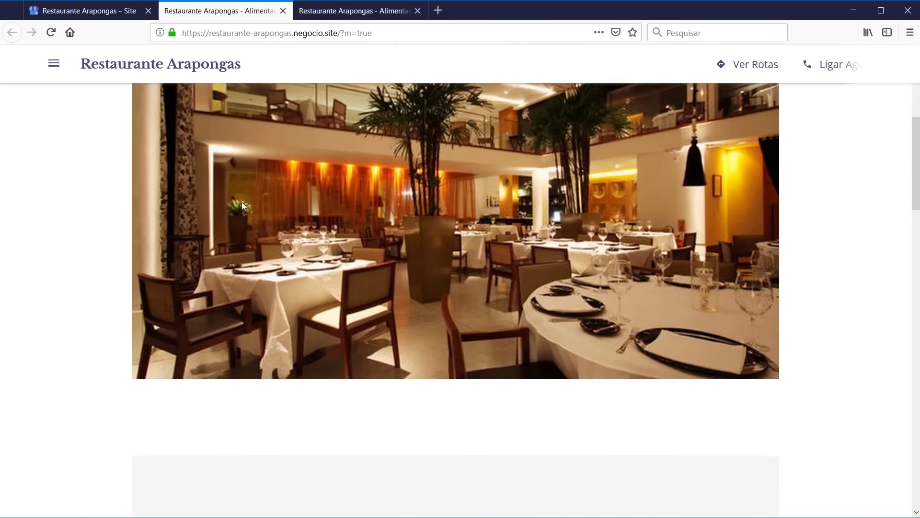
{"action": "left_click_drag", "start_coordinate": [340, 32], "coordinate": [169, 32]}
{"action": "key", "text": "BackSpace"}
{"action": "key", "text": "ctrl+a"}
{"action": "left_click", "coordinate": [384, 34]}
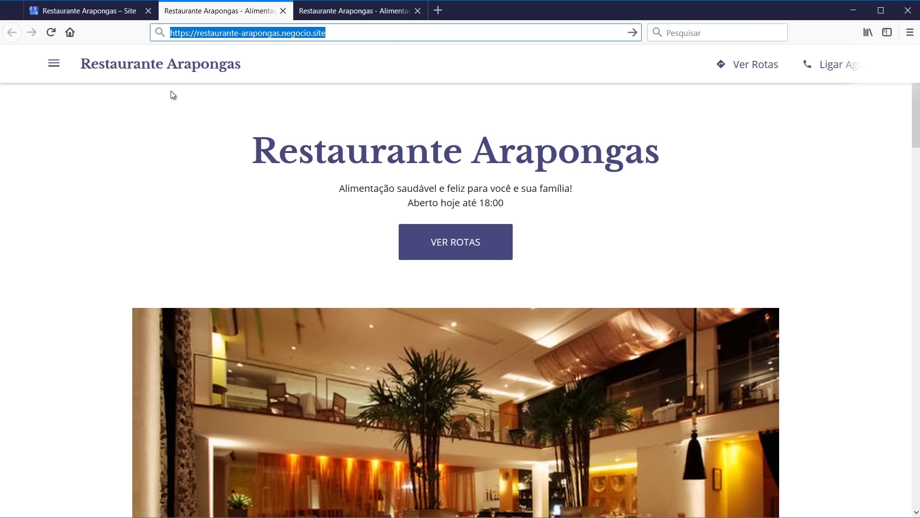
{"action": "left_click", "coordinate": [184, 132]}
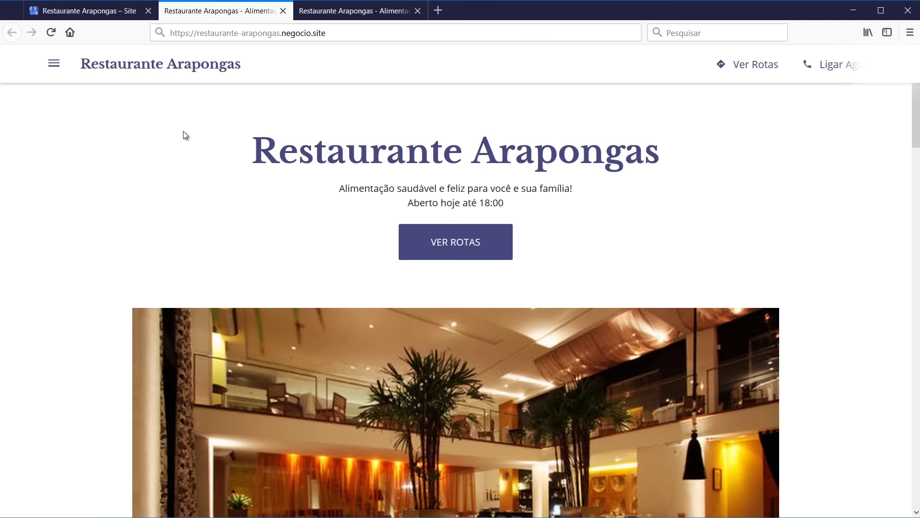
Return to the site editor and check the Criar postagem and Editar menu cards in the page preview
{"action": "left_click", "coordinate": [89, 10]}
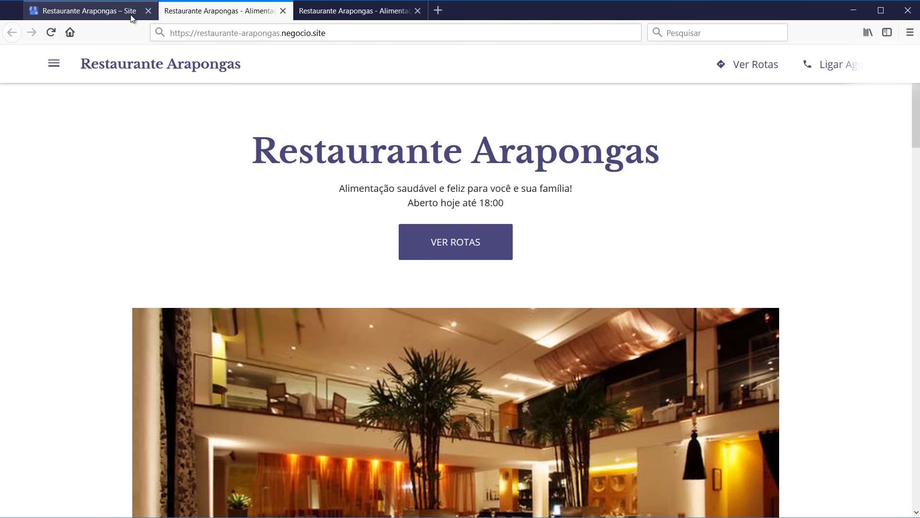
{"action": "scroll", "coordinate": [352, 274], "scroll_direction": "down", "scroll_amount": 5}
{"action": "scroll", "coordinate": [352, 274], "scroll_direction": "down", "scroll_amount": 10}
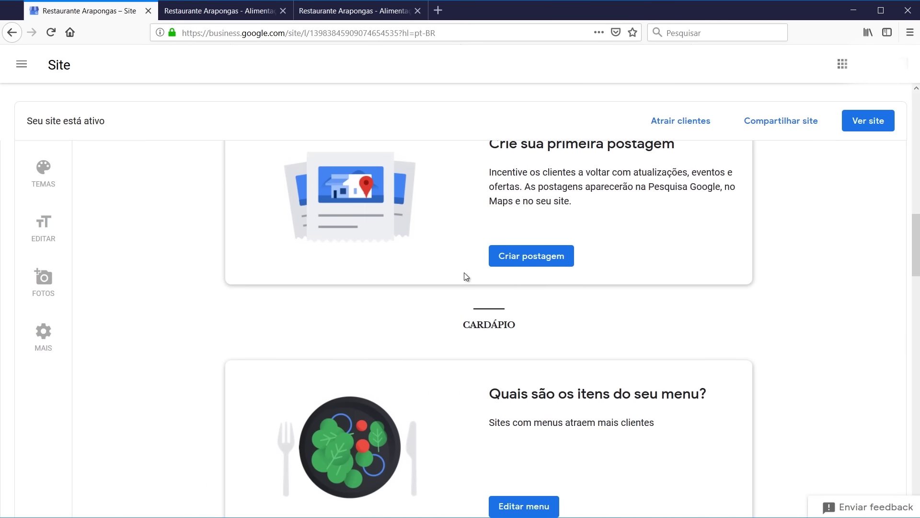
{"action": "scroll", "coordinate": [494, 276], "scroll_direction": "up", "scroll_amount": 4}
{"action": "scroll", "coordinate": [549, 328], "scroll_direction": "down", "scroll_amount": 4}
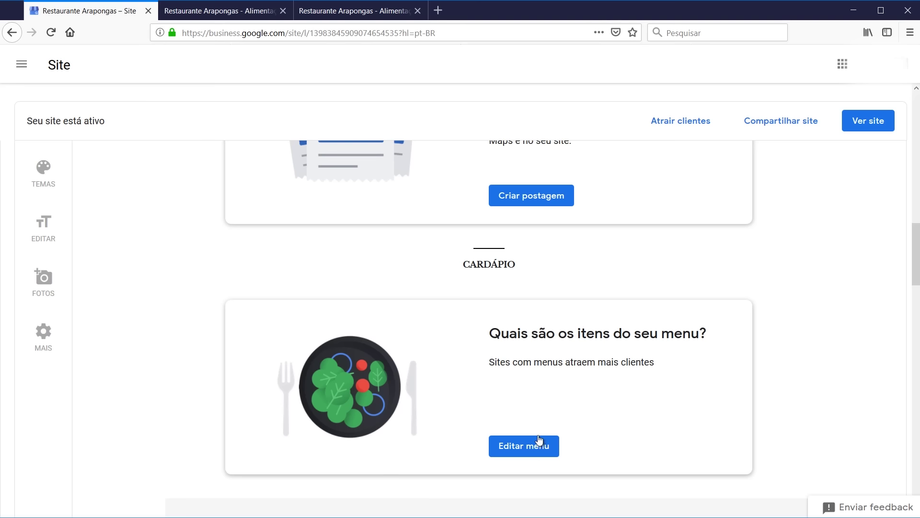
Switch back to the published site and look through the whole page from start to end
{"action": "left_click", "coordinate": [225, 12]}
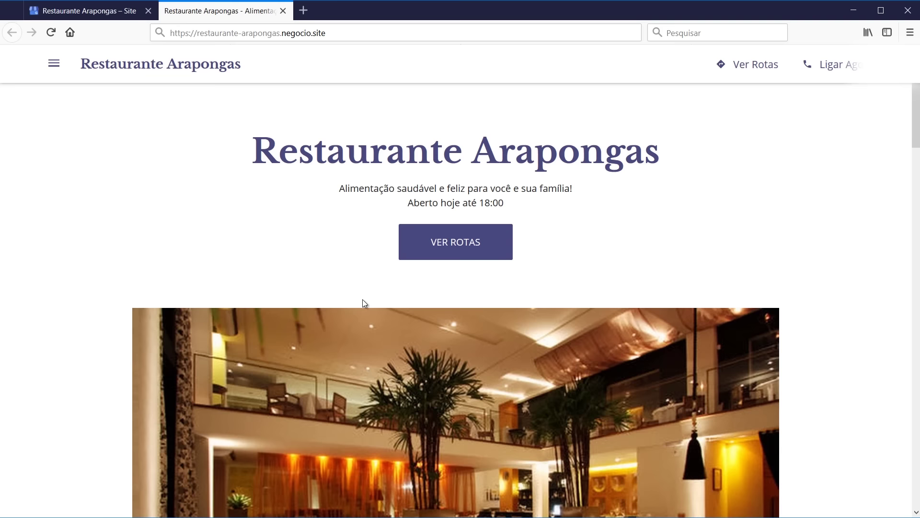
{"action": "scroll", "coordinate": [435, 290], "scroll_direction": "down", "scroll_amount": 15}
{"action": "scroll", "coordinate": [205, 261], "scroll_direction": "down", "scroll_amount": 3}
{"action": "scroll", "coordinate": [185, 309], "scroll_direction": "up", "scroll_amount": 20}
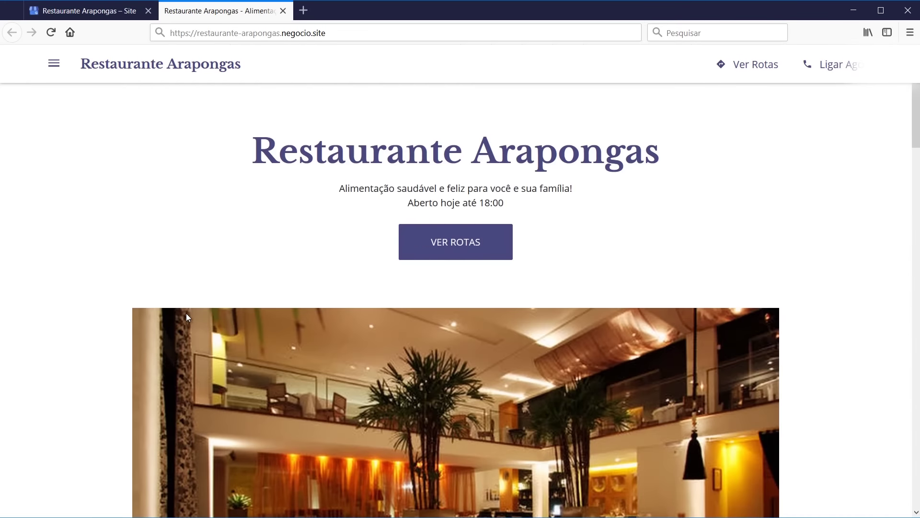